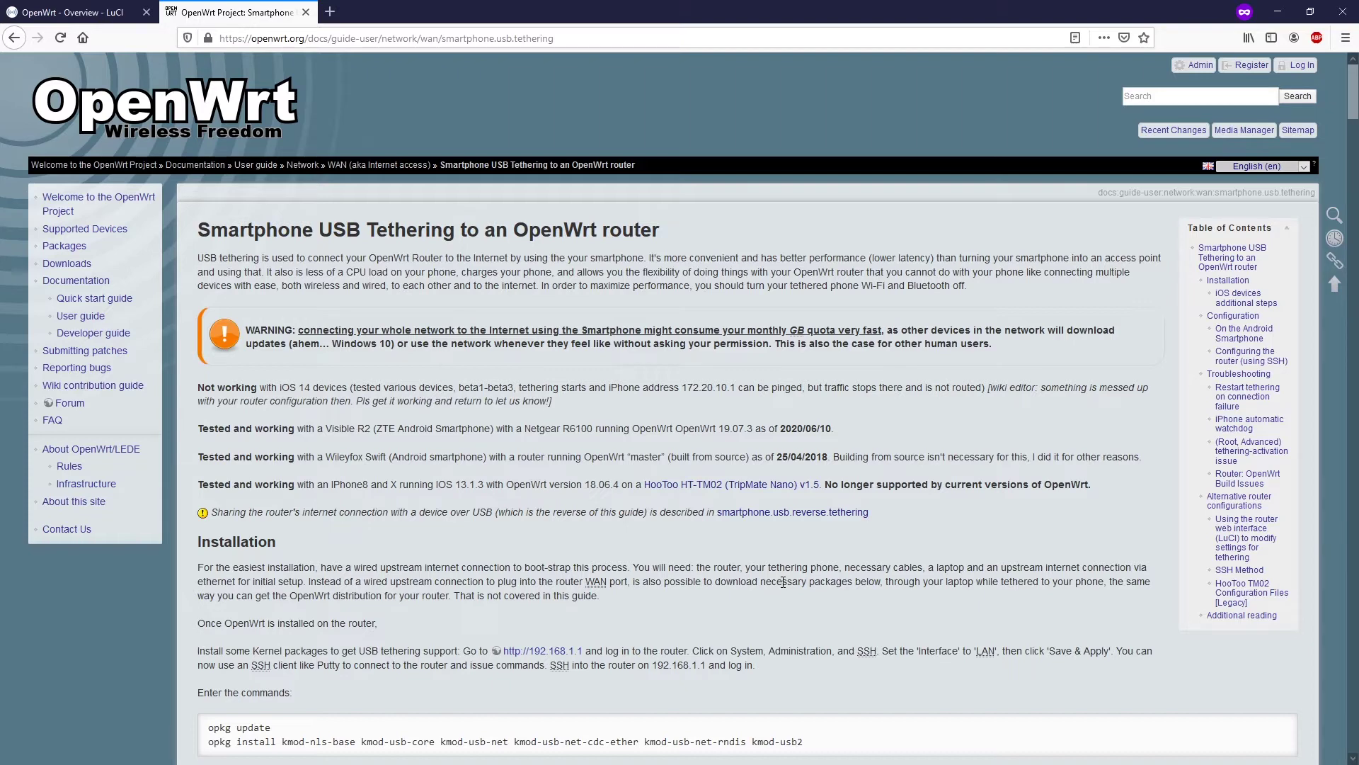
# - Scroll the Smartphone USB Tethering guide down to its opkg installation commands
pyautogui.scroll(-2, 506, 616)
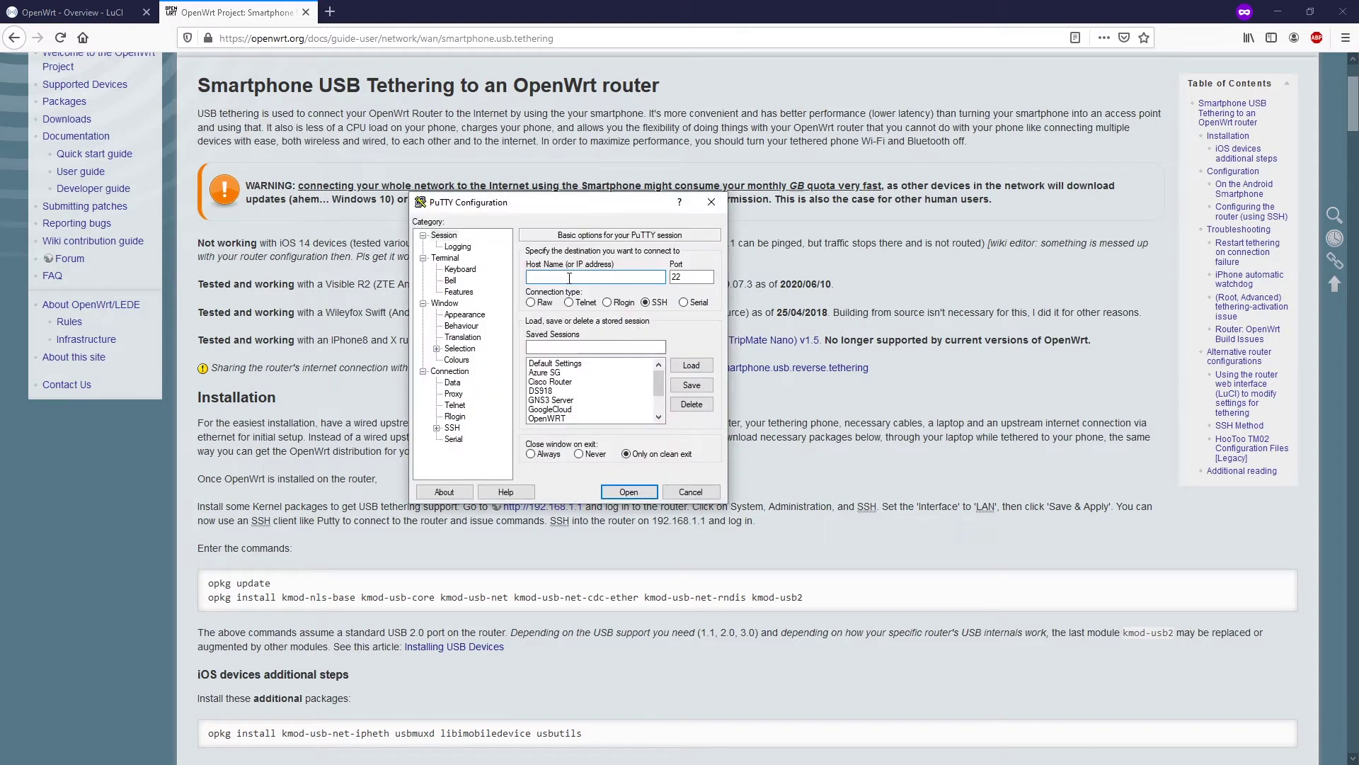
# - Open an SSH connection in PuTTY to 192.168.1.1 on port 22
pyautogui.write('192.168.1.1')
pyautogui.click(702, 278)
pyautogui.click(635, 492)
# - Log in to the router as root and enlarge and reposition the terminal window
pyautogui.moveTo(1108, 157); pyautogui.dragTo(455, 172)
pyautogui.write('root')
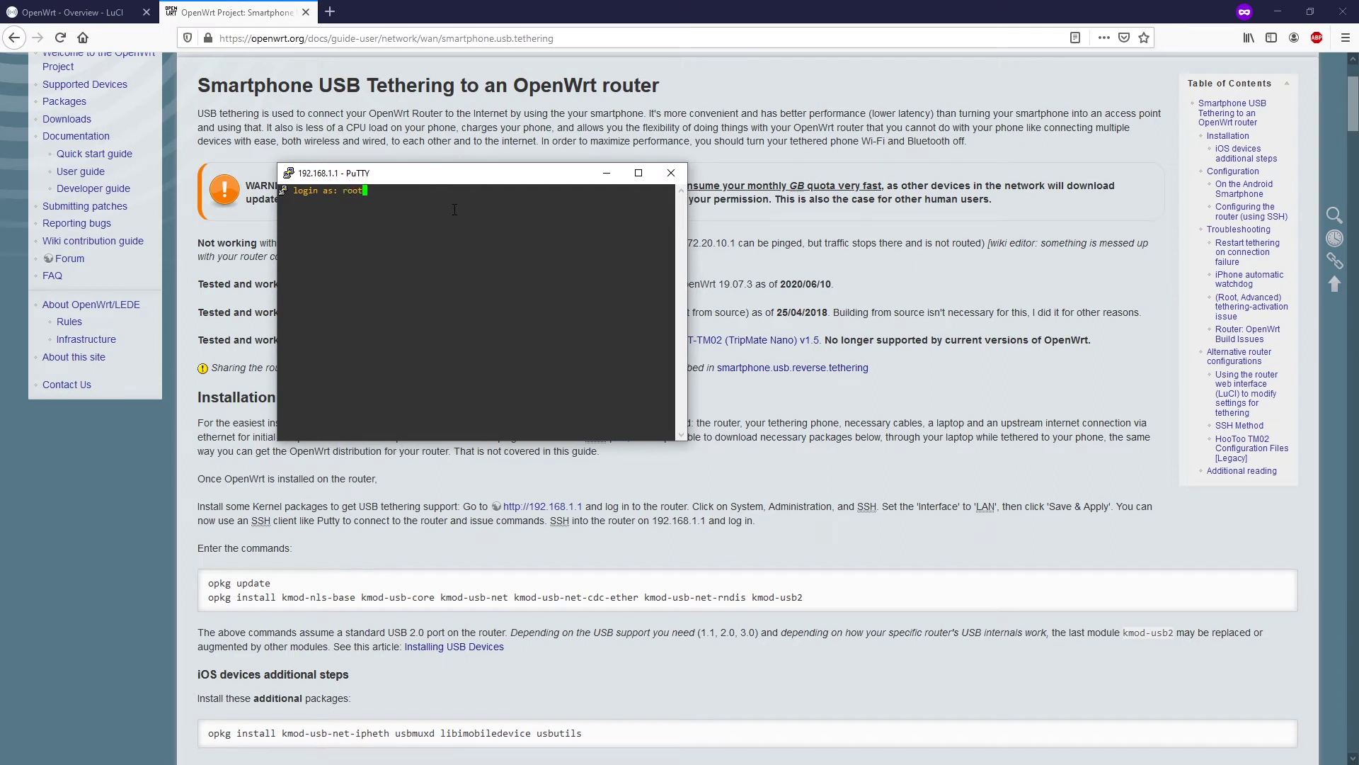
pyautogui.press('Return')
pyautogui.press('Return')
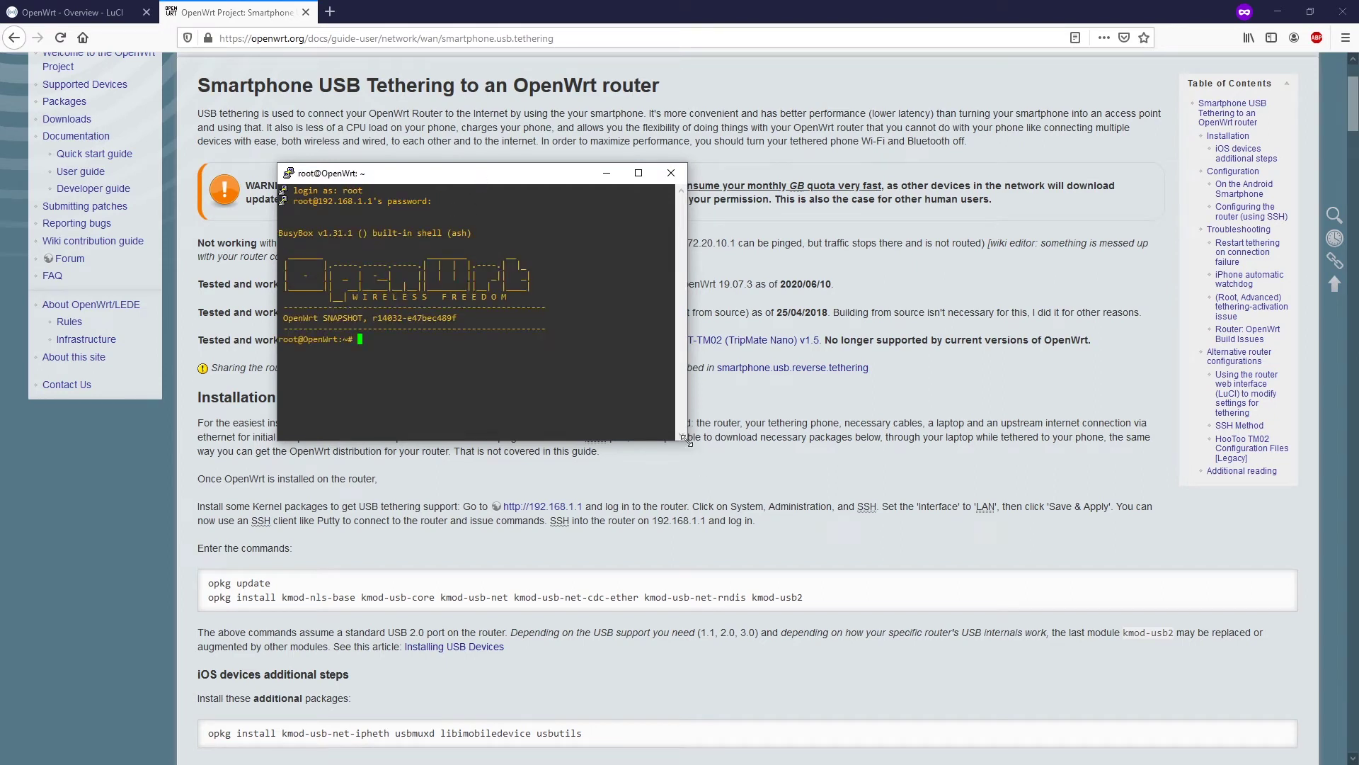
pyautogui.moveTo(688, 441); pyautogui.dragTo(1006, 645)
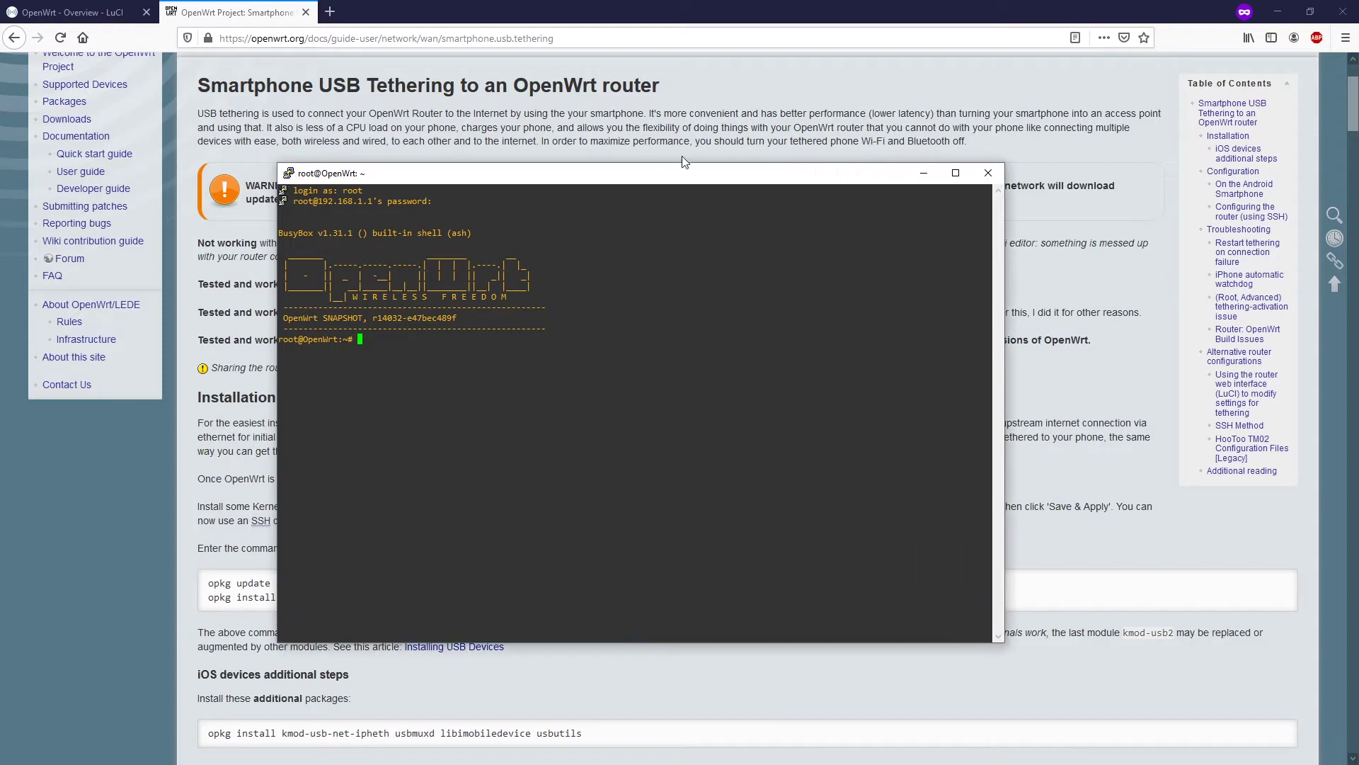
pyautogui.moveTo(623, 177); pyautogui.dragTo(671, 119)
pyautogui.click(264, 520)
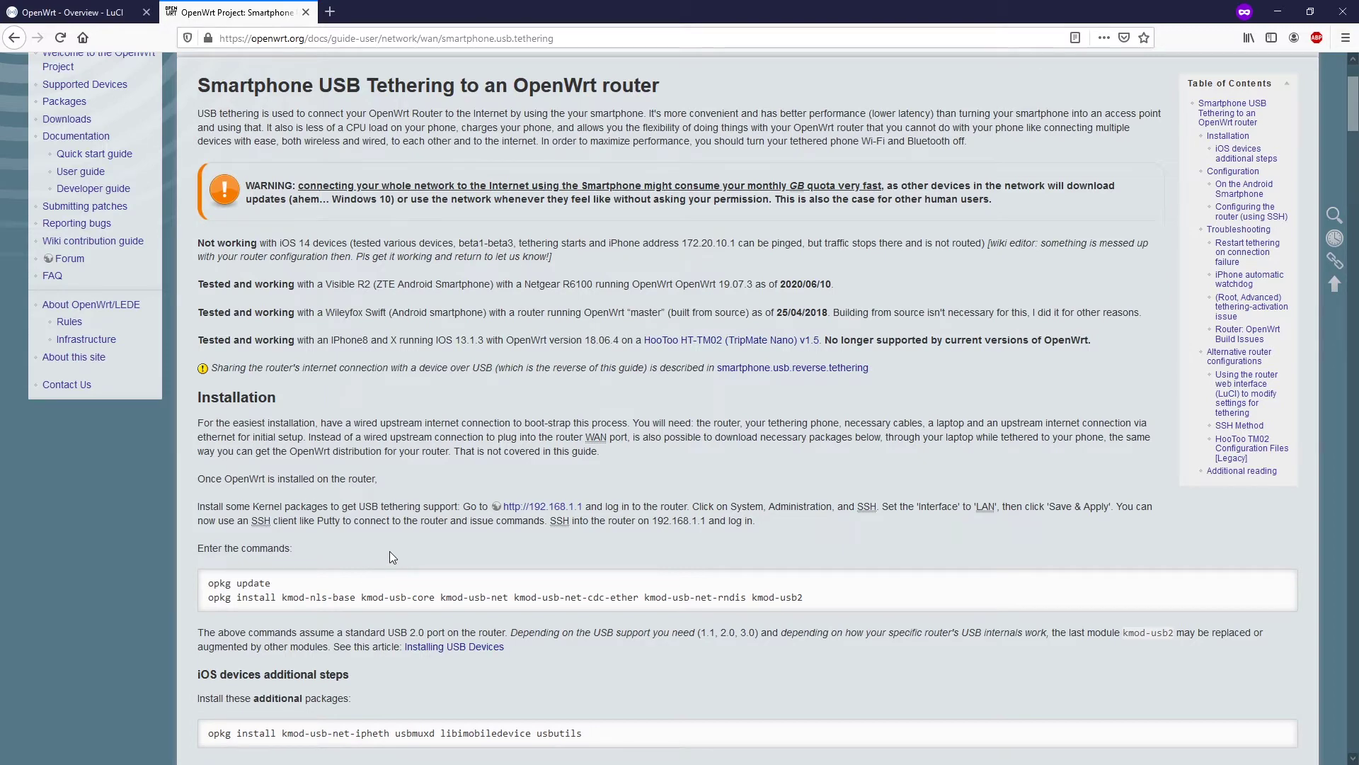
# - Run 'opkg update' at the router's root prompt to refresh package lists
pyautogui.scroll(-2, 264, 524)
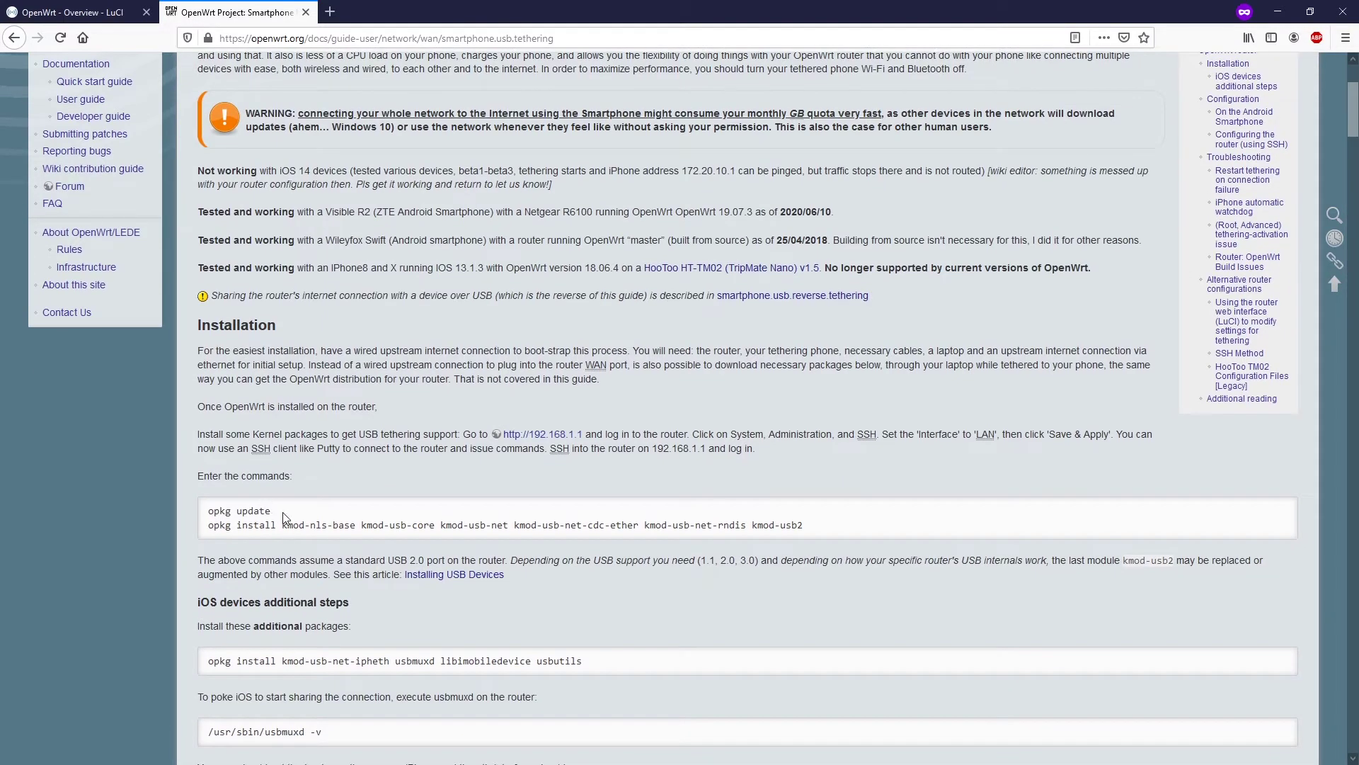
pyautogui.hotkey('alt', 'Tab')
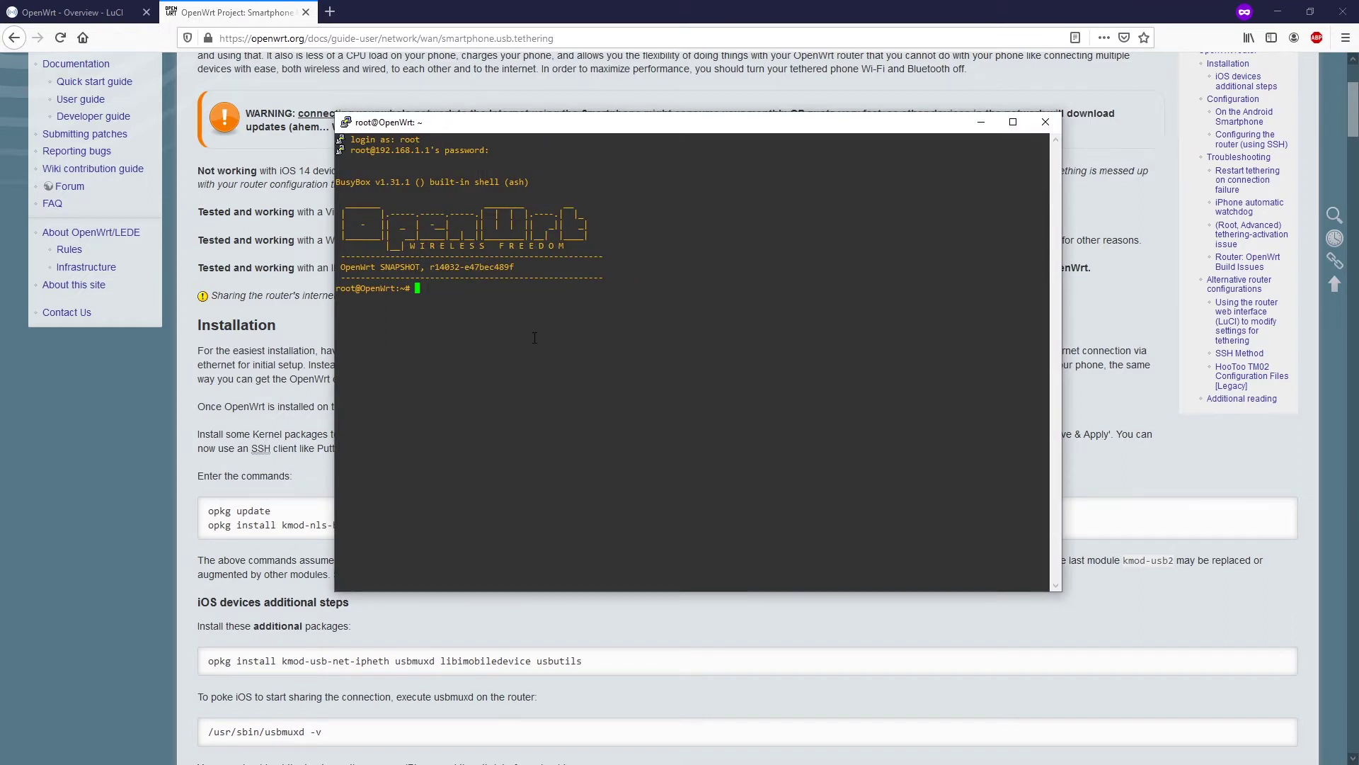
pyautogui.write('opkg update')
pyautogui.press('Return')
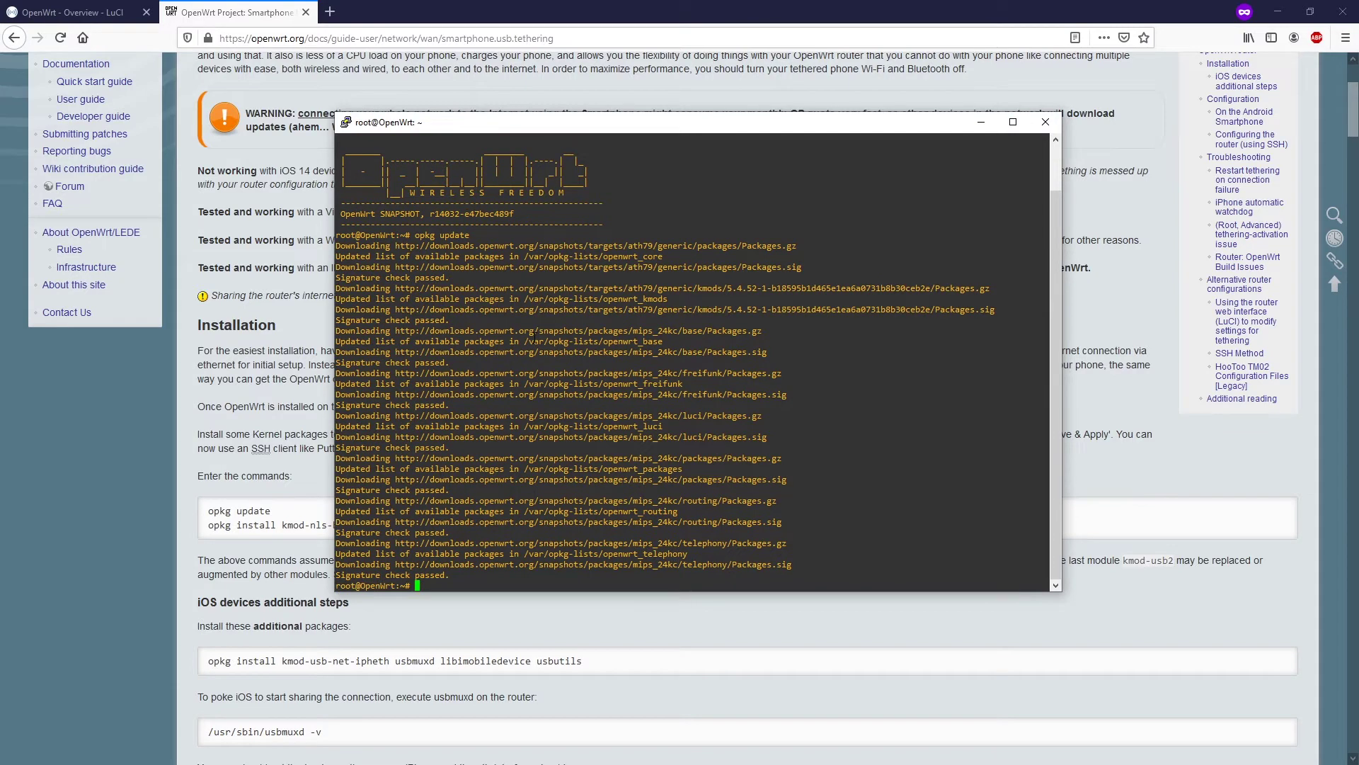
# - Copy the wiki's opkg install line for kmod-usb-net, cdc-ether and rndis and run it in PuTTY
pyautogui.click(623, 609)
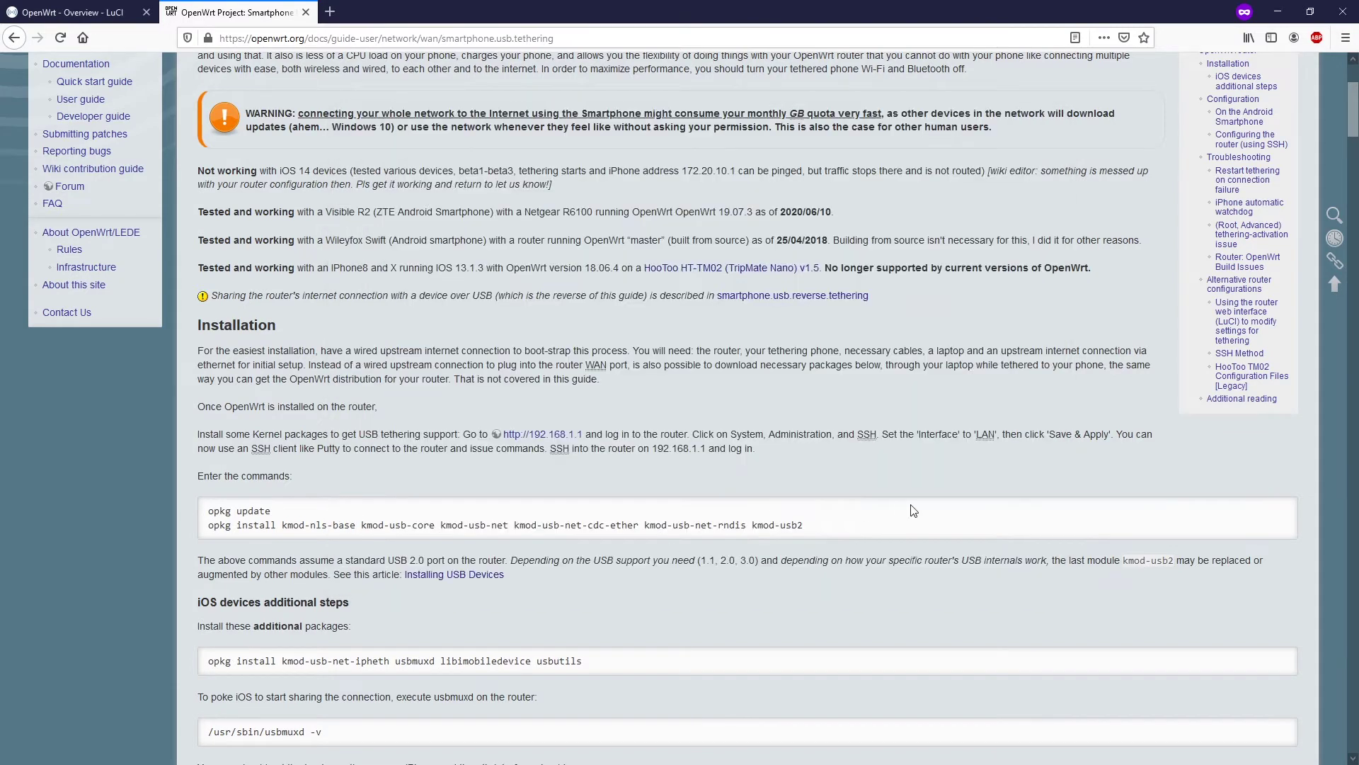
pyautogui.moveTo(804, 527); pyautogui.dragTo(209, 525)
pyautogui.rightClick(232, 524)
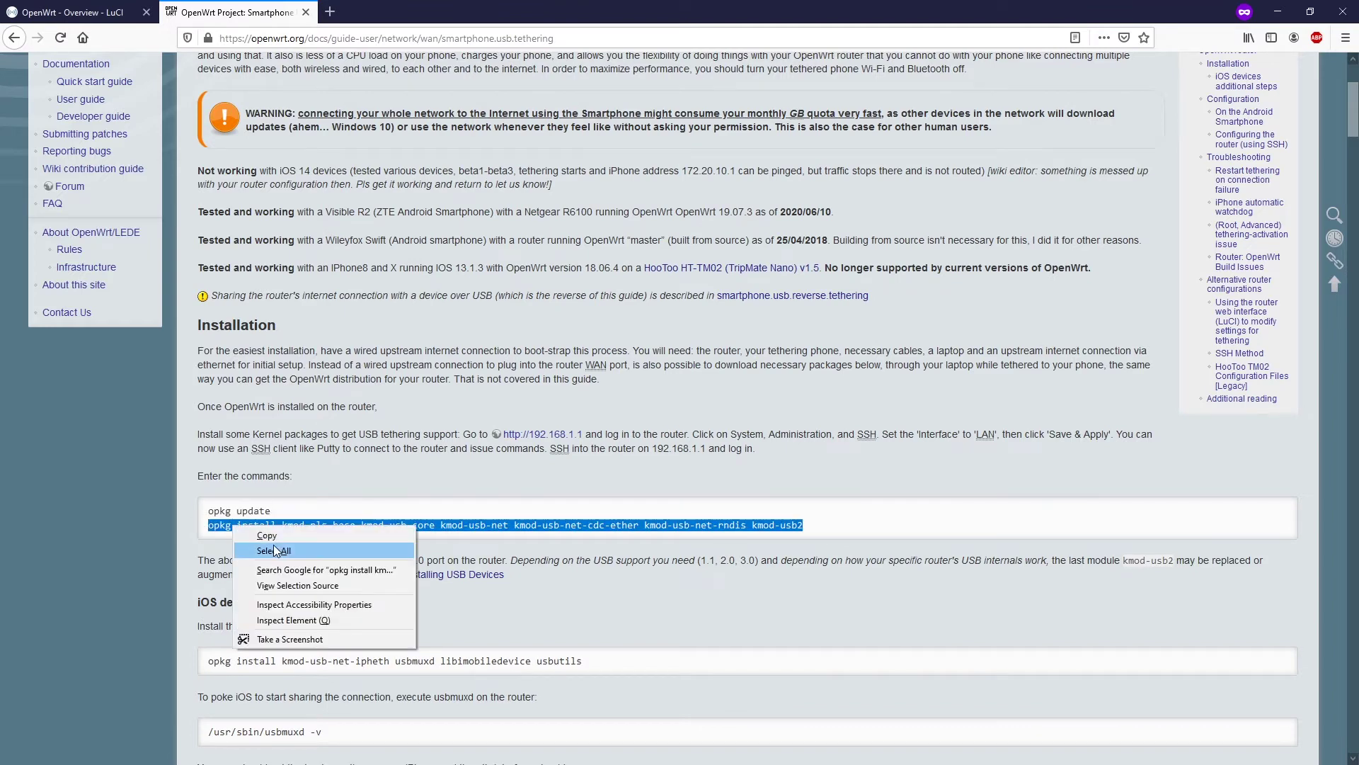
pyautogui.click(279, 537)
pyautogui.hotkey('alt', 'Tab')
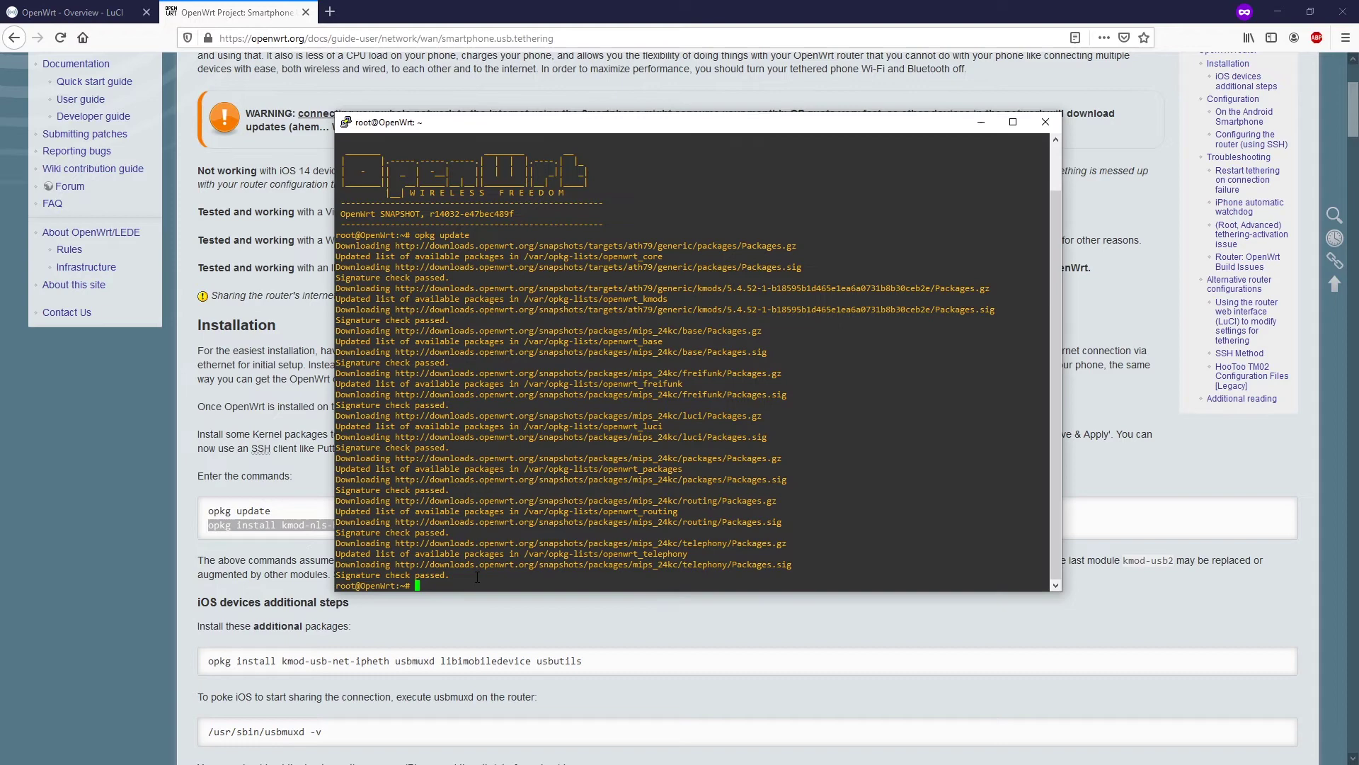
pyautogui.rightClick(478, 577)
pyautogui.press('Return')
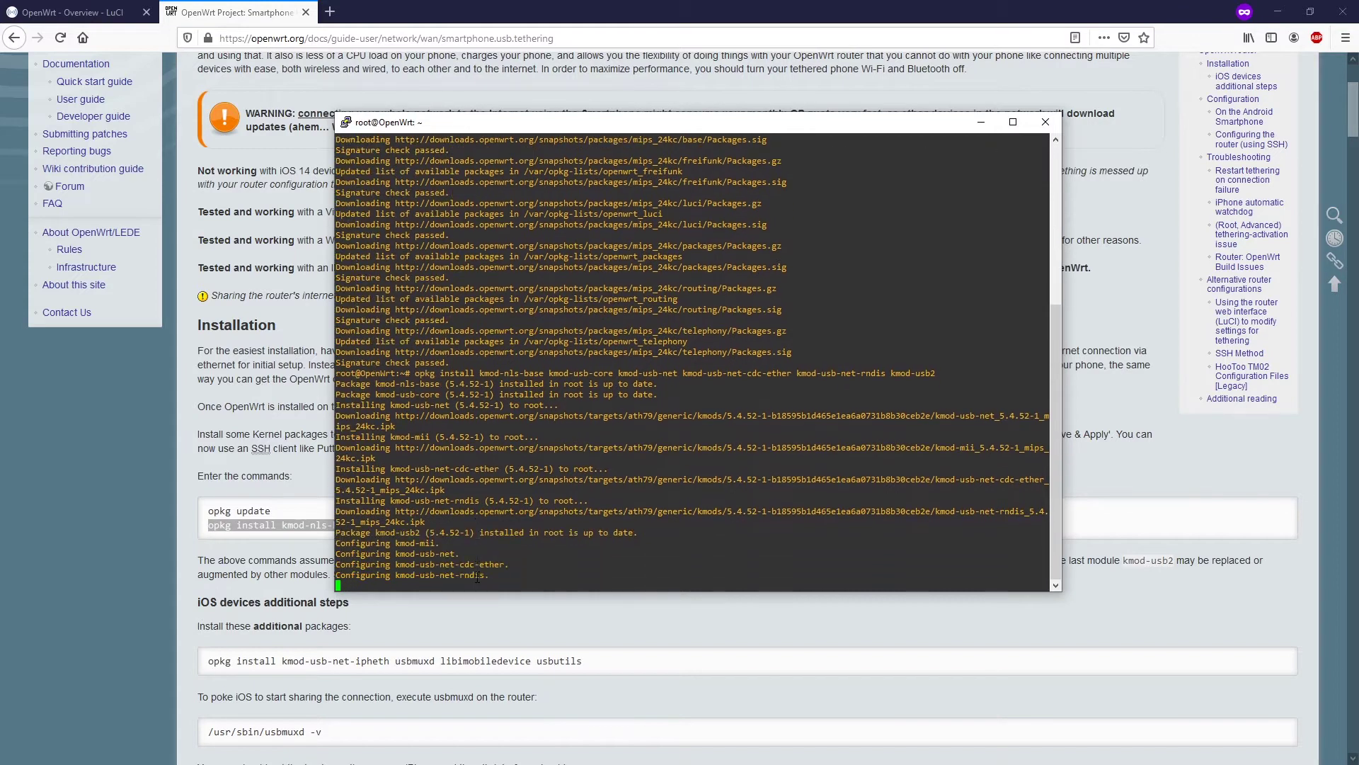
pyautogui.click(598, 628)
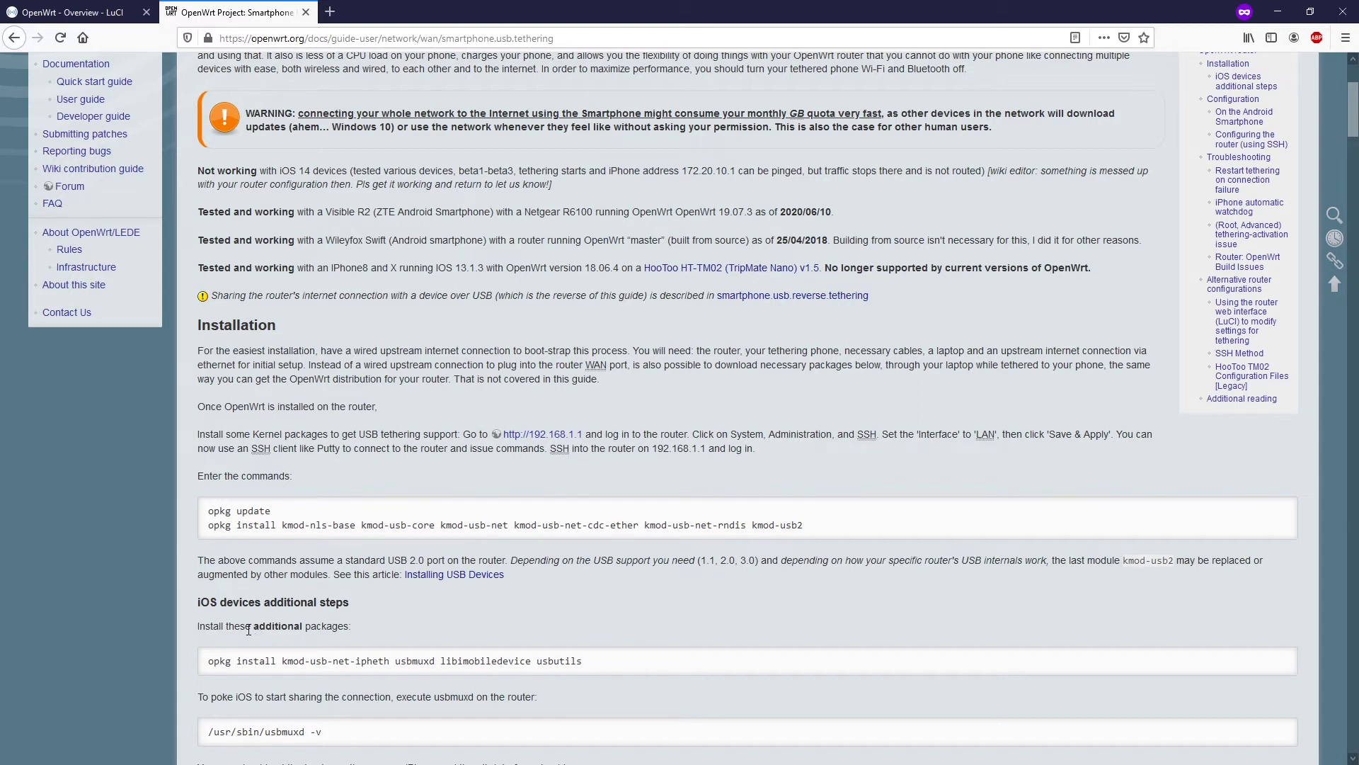
# - Select the iOS additional packages command, then scroll to the Android and SSH configuration steps
pyautogui.moveTo(595, 662); pyautogui.dragTo(197, 673)
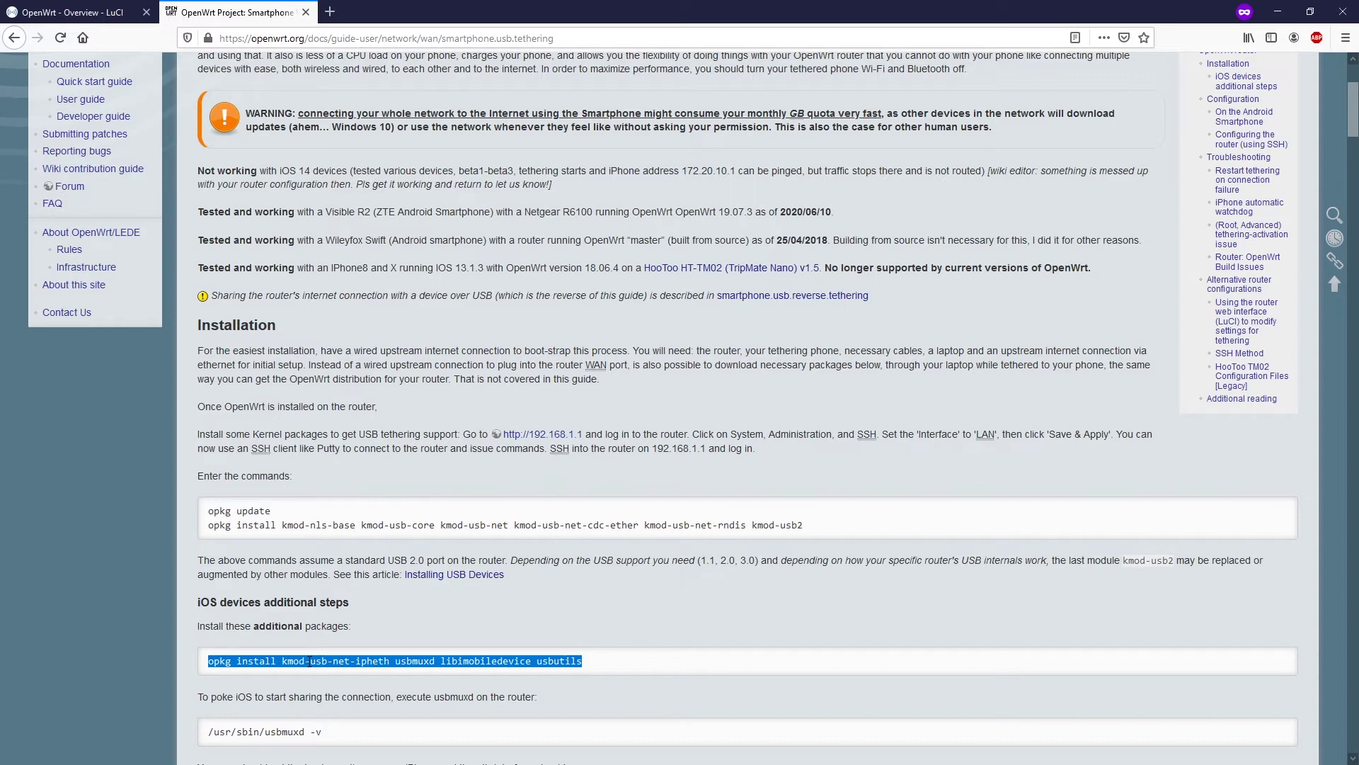
pyautogui.scroll(-3, 436, 621)
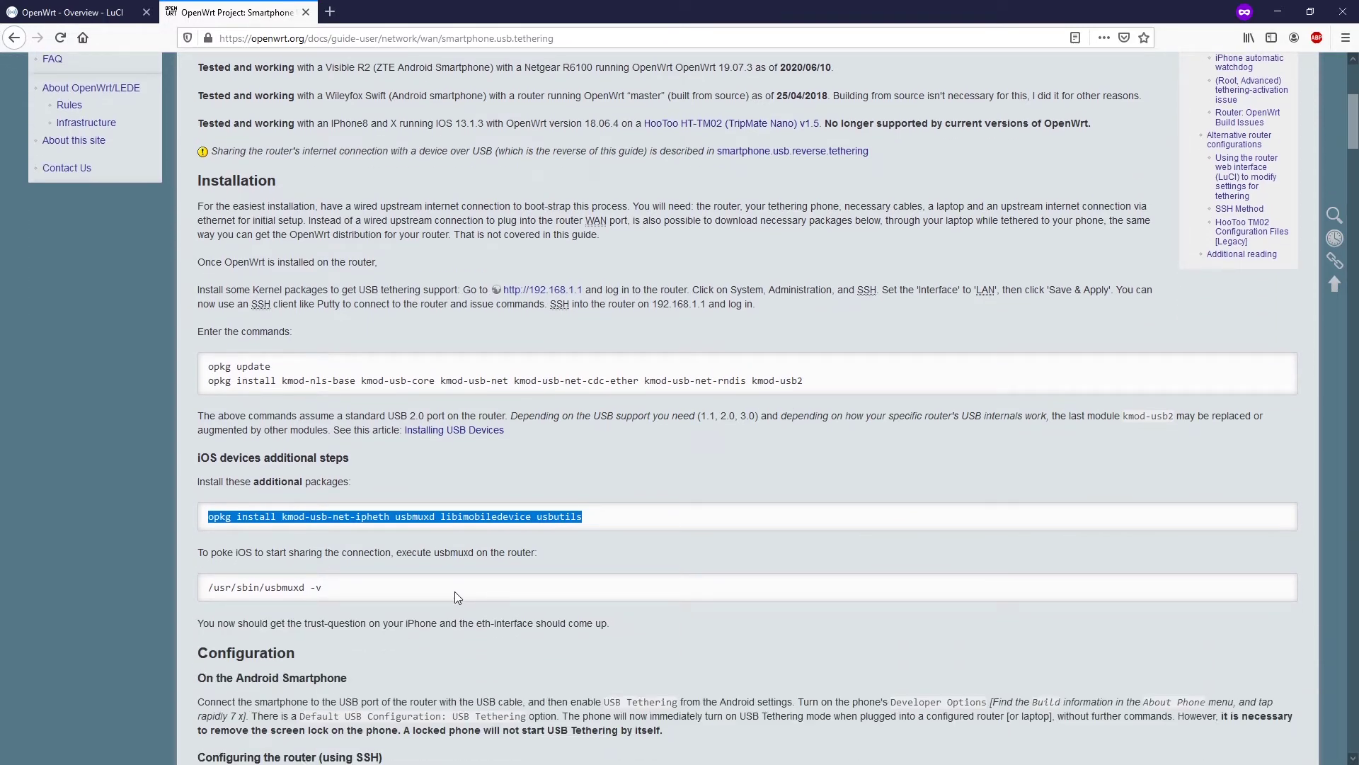
pyautogui.scroll(-5, 456, 594)
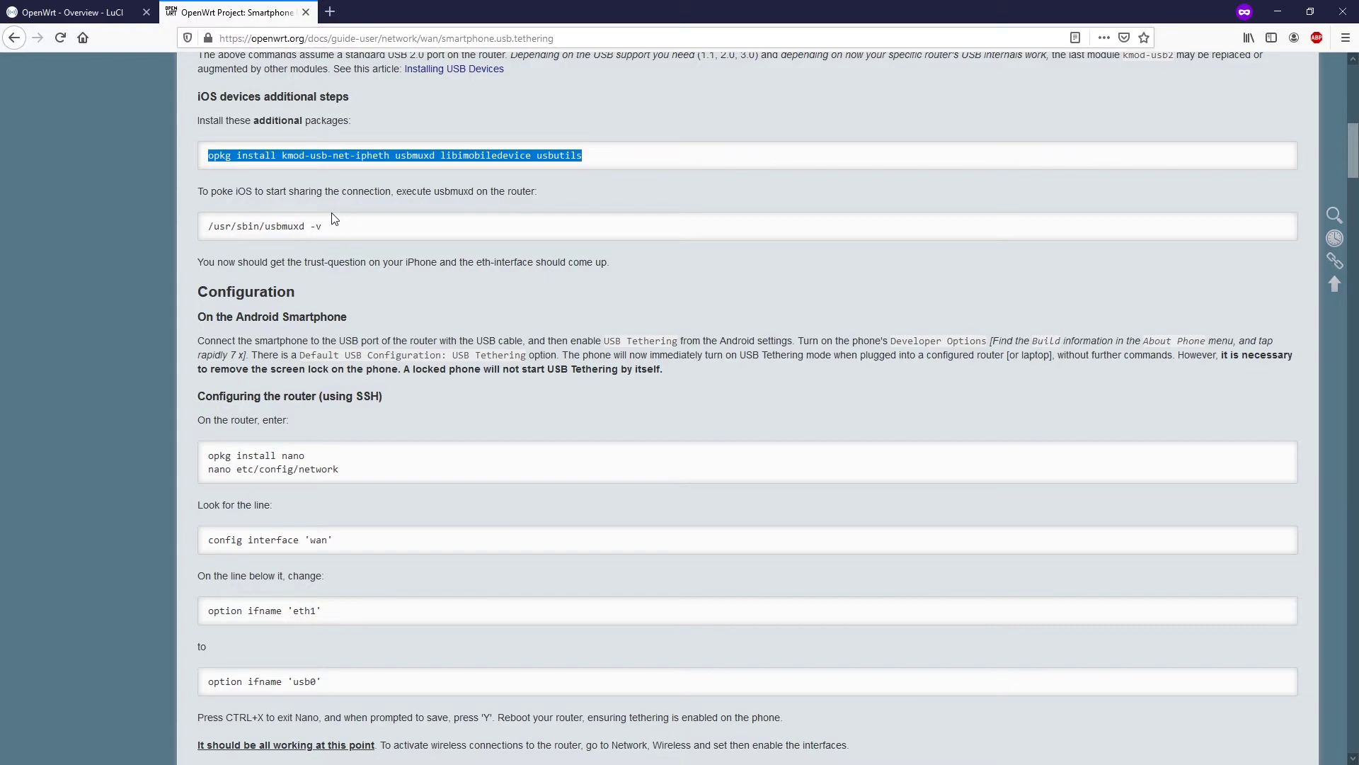
# - Close the old LuCI tab and load 192.168.1.1 in a new private tab
pyautogui.click(78, 12)
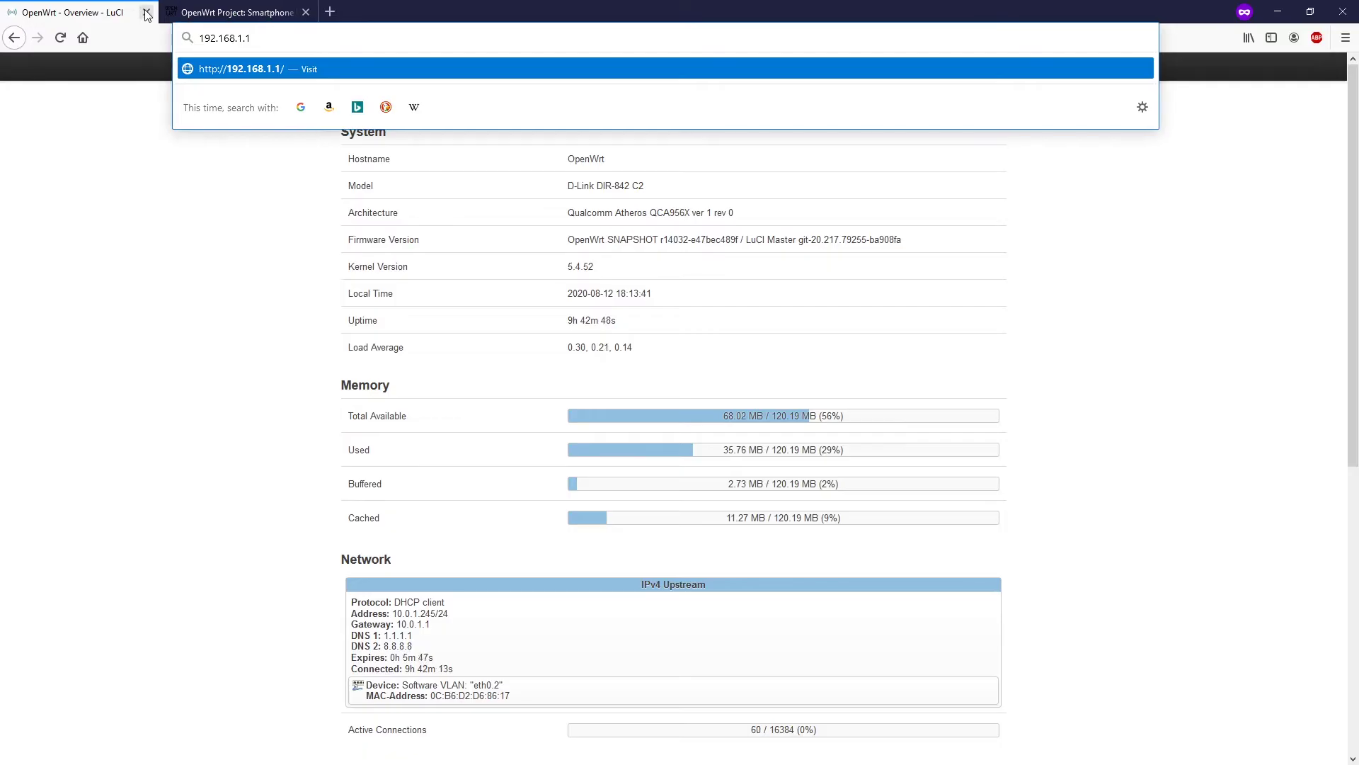
pyautogui.hotkey('ctrl', 'w')
pyautogui.click(171, 11)
pyautogui.write('192.')
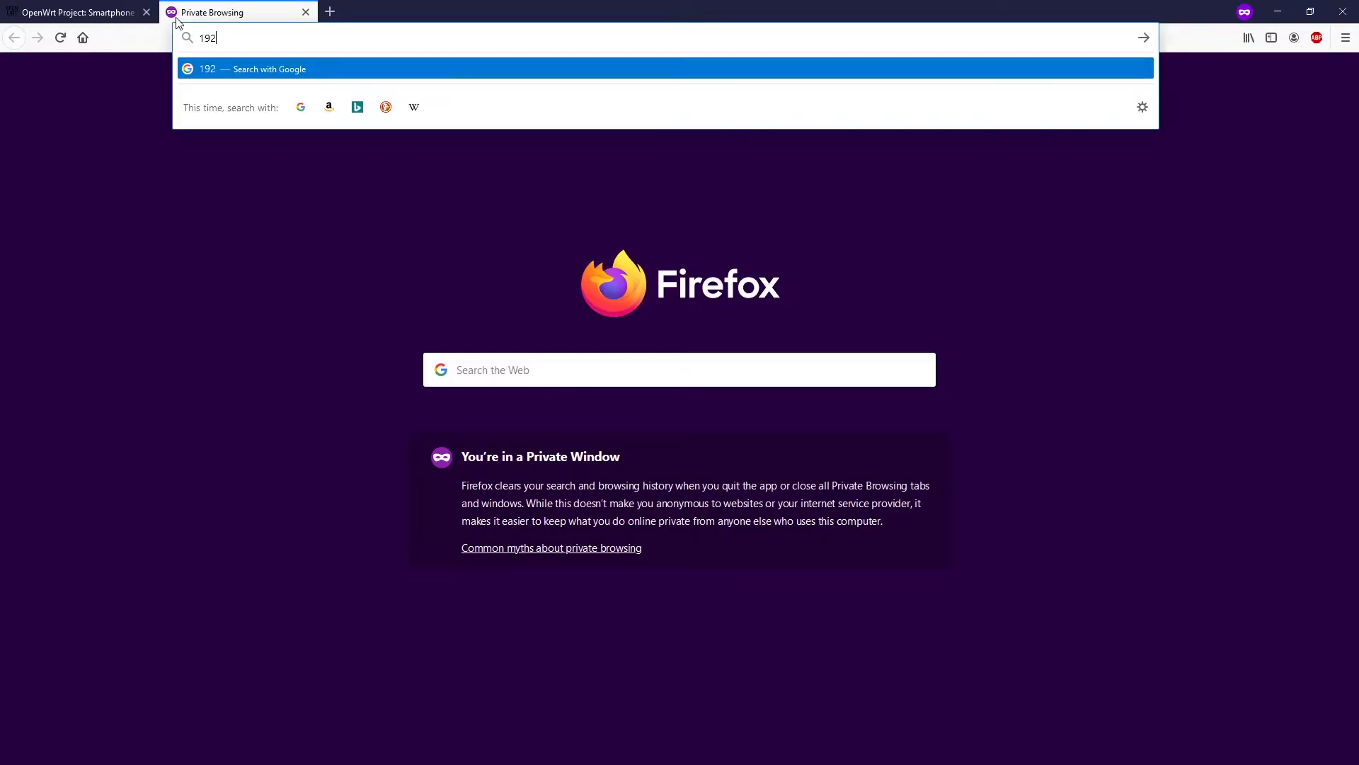
pyautogui.write('168.1.1')
pyautogui.press('Return')
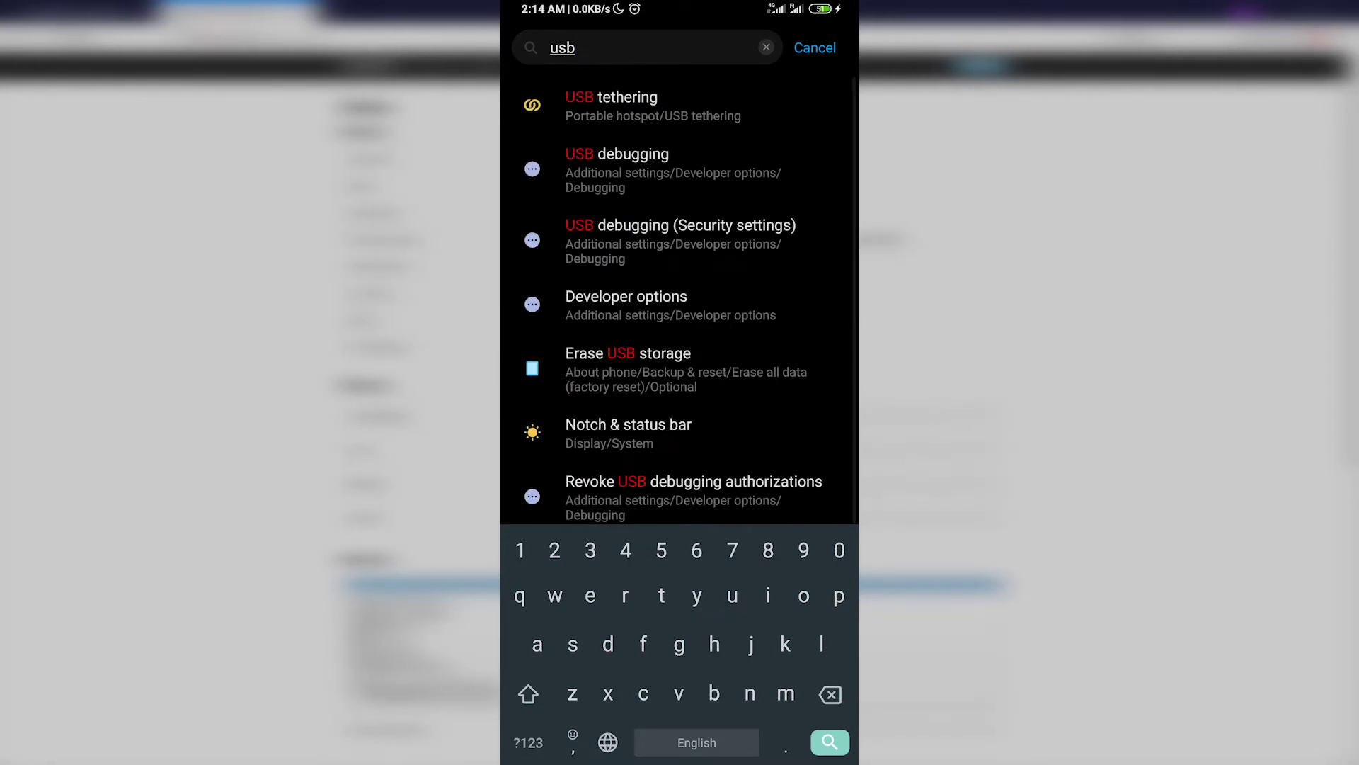
# - Enable USB tethering on the phone and disable 'Turn off hotspot automatically'
pyautogui.click(611, 104)
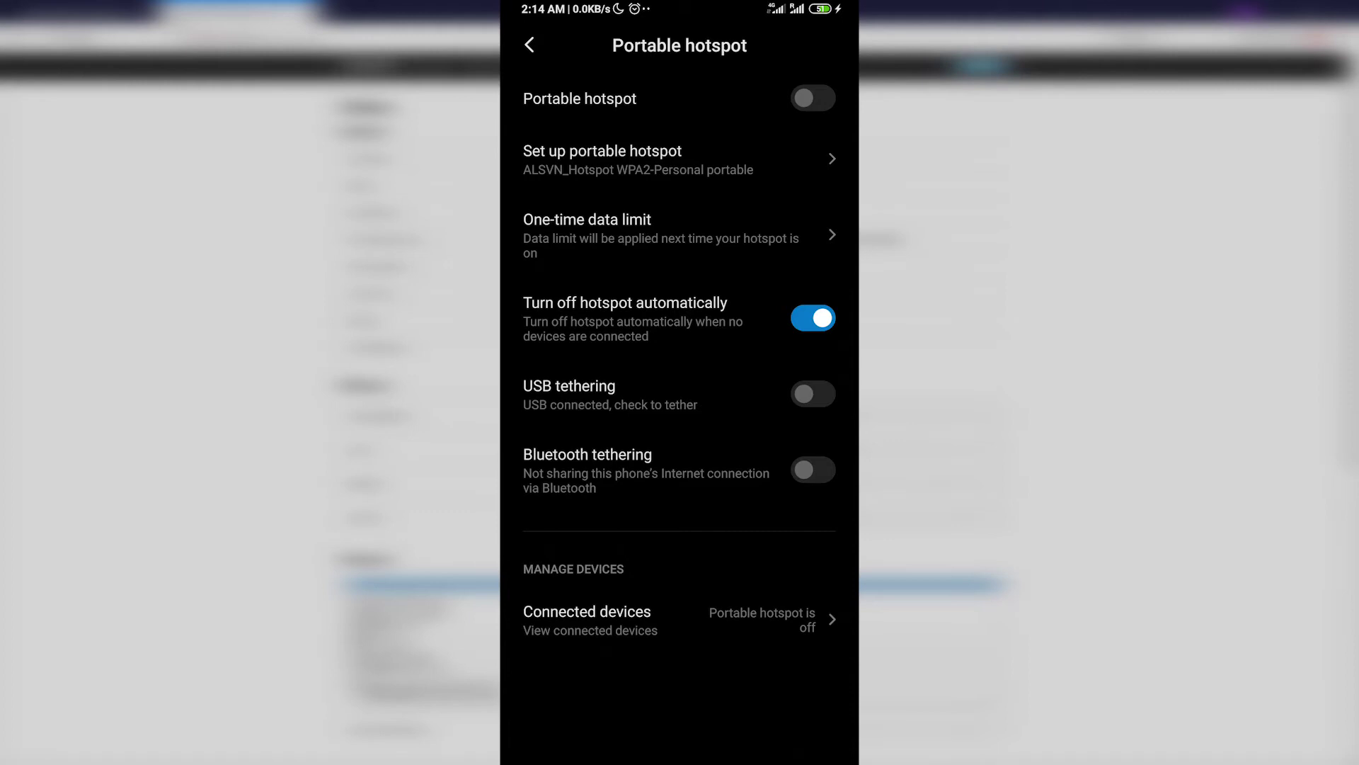
pyautogui.click(812, 394)
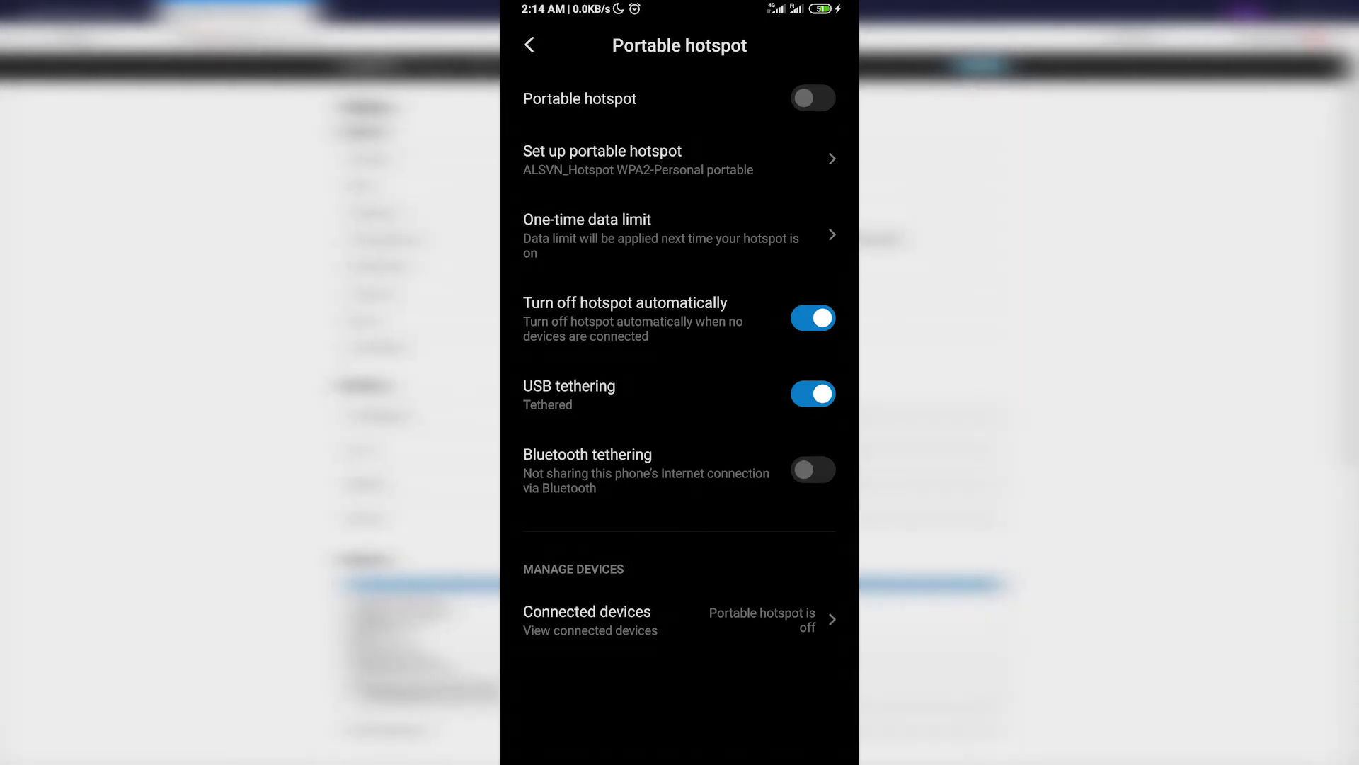
pyautogui.click(813, 318)
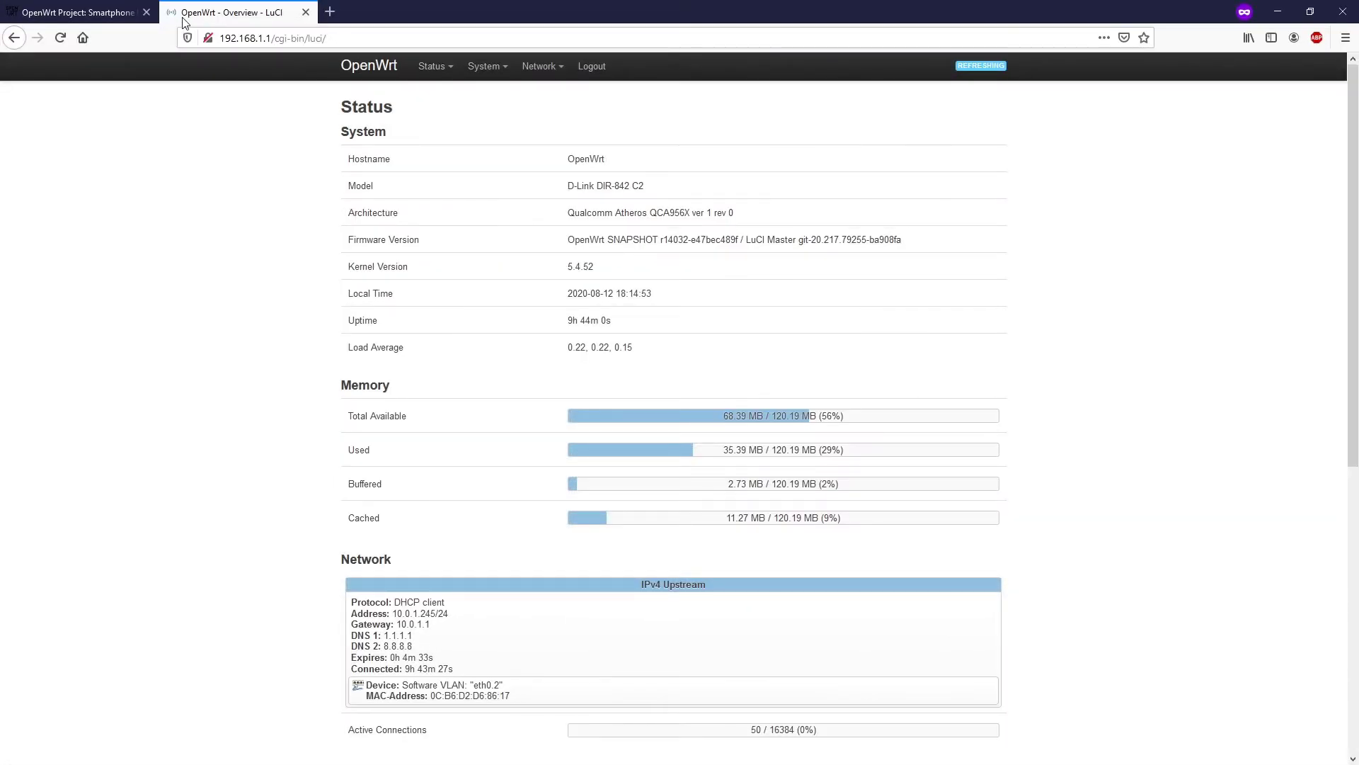
# - Add a DHCP client interface named 'USB' on Ethernet Adapter usb0 under Network > Interfaces
pyautogui.moveTo(525, 73)
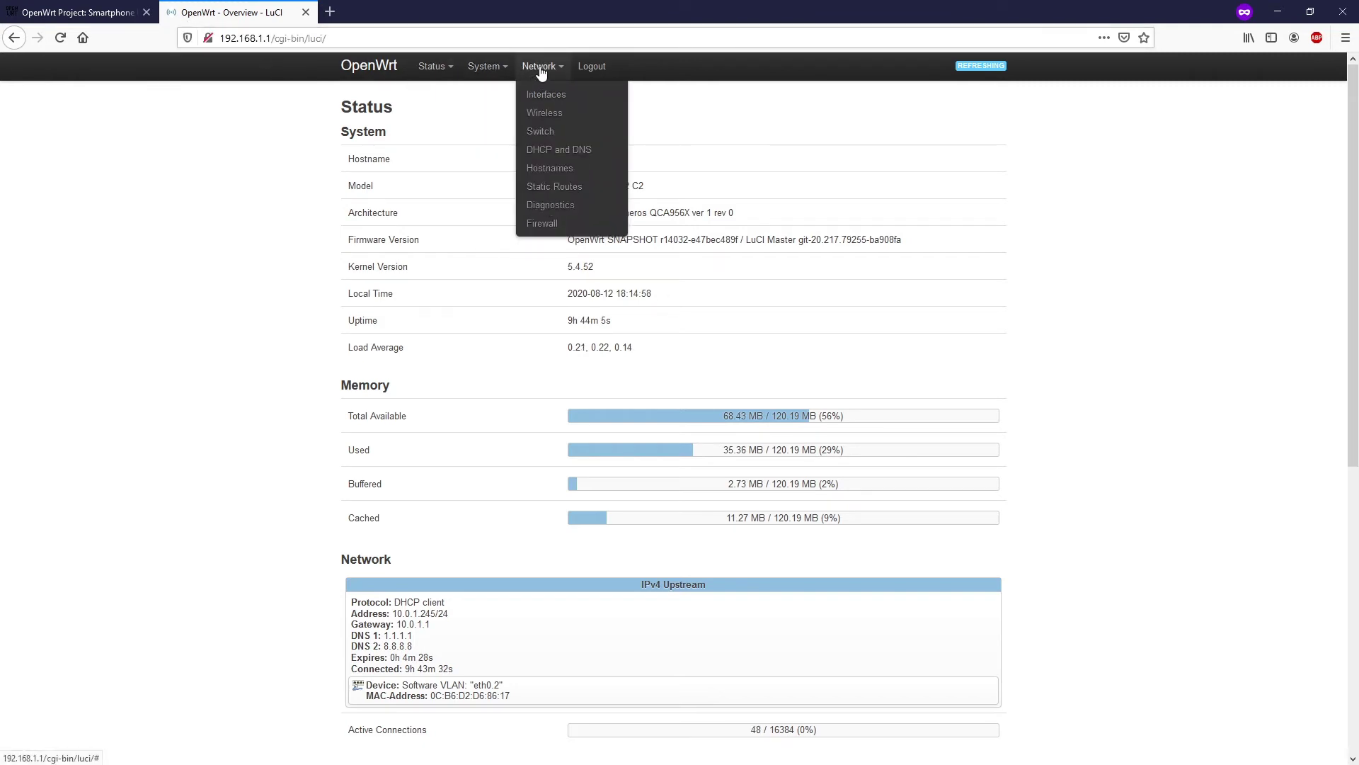
pyautogui.click(547, 95)
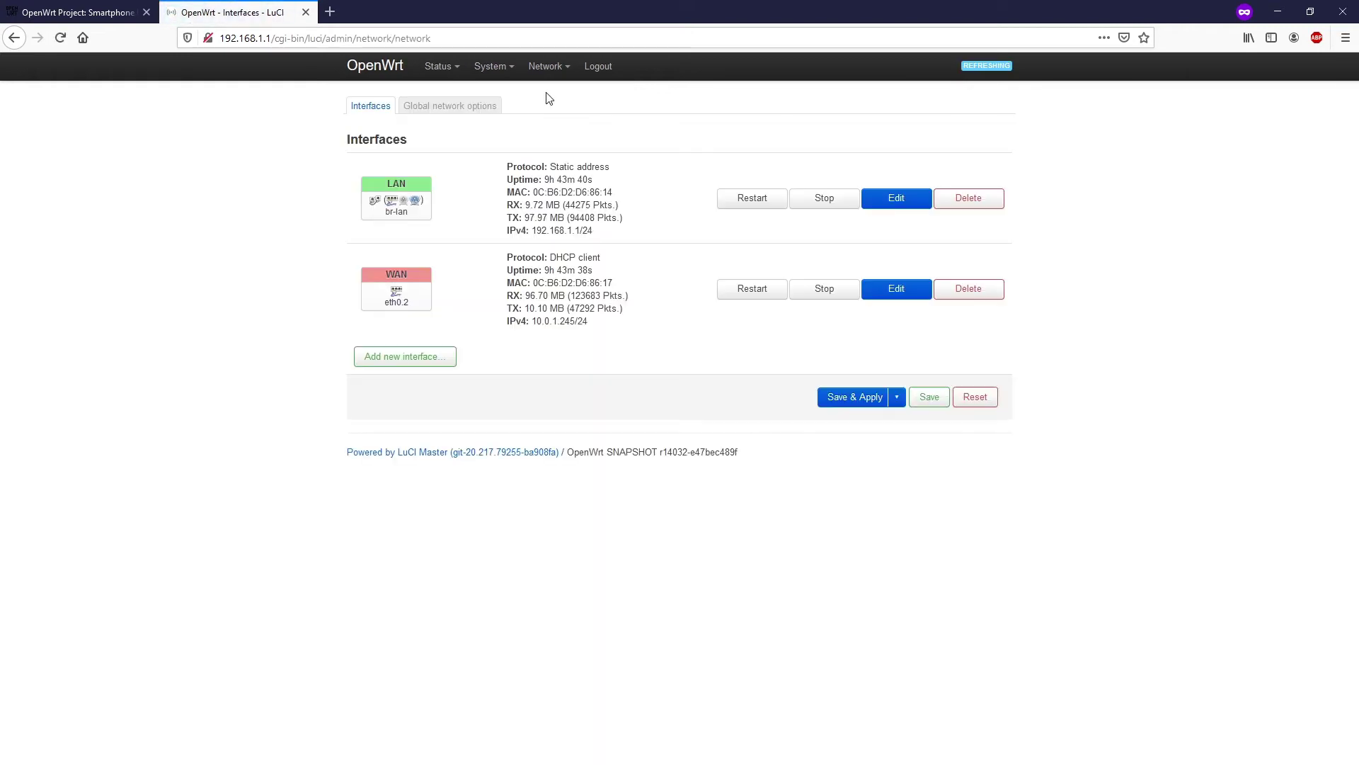
pyautogui.click(394, 362)
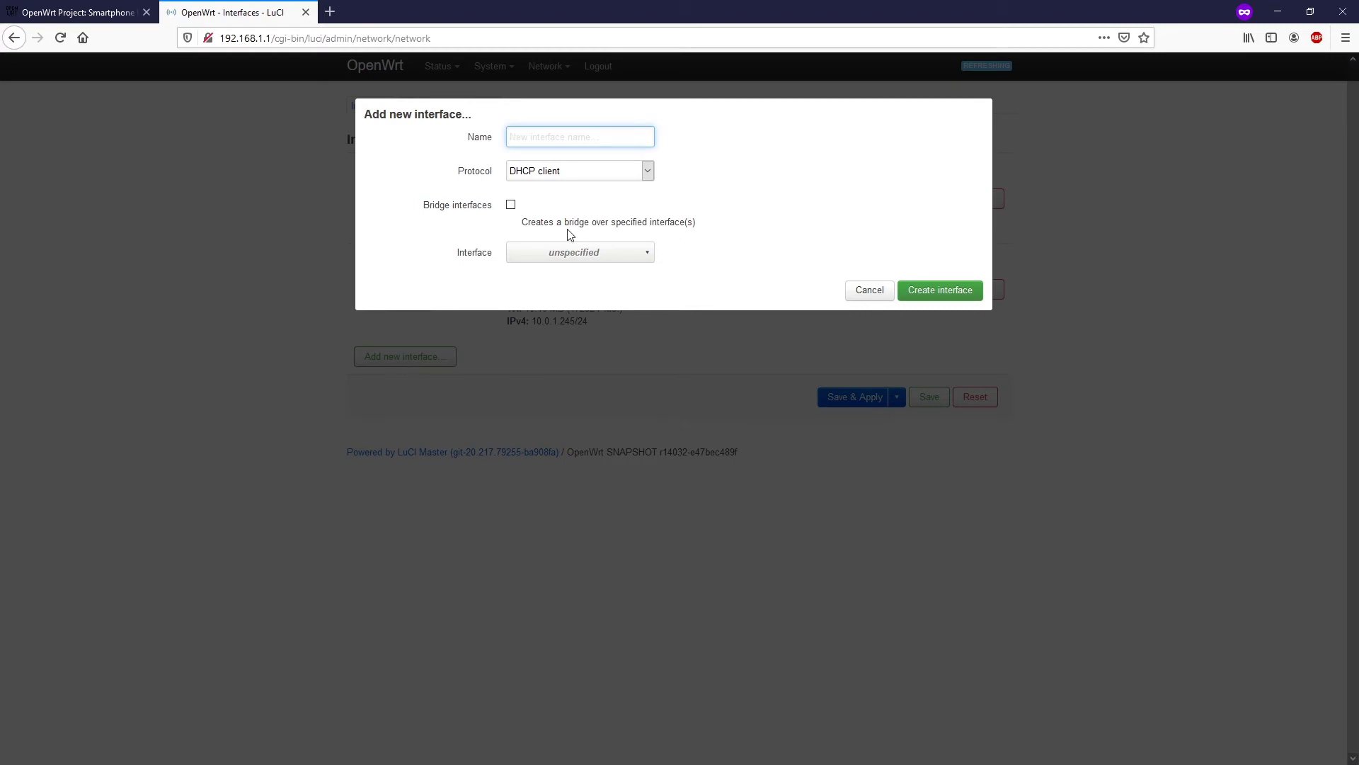
pyautogui.click(570, 134)
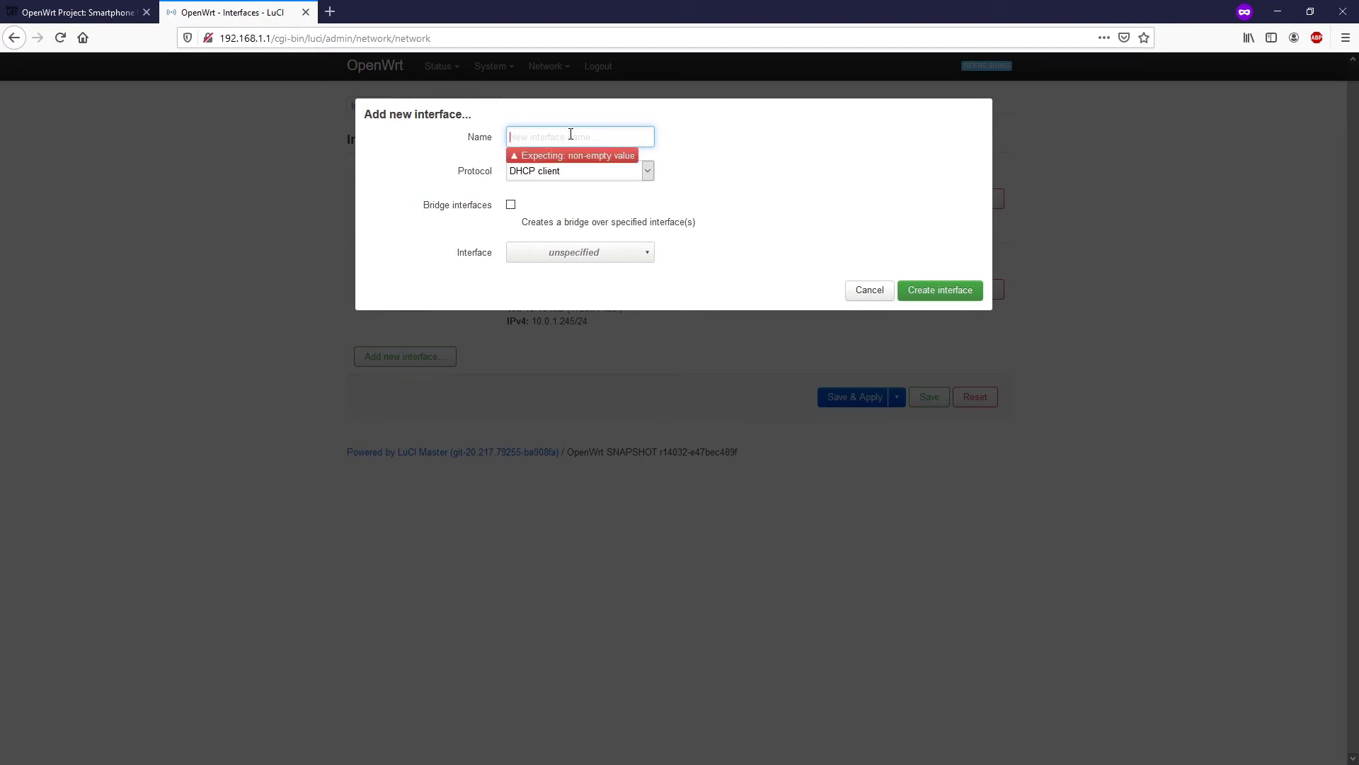
pyautogui.write('USB')
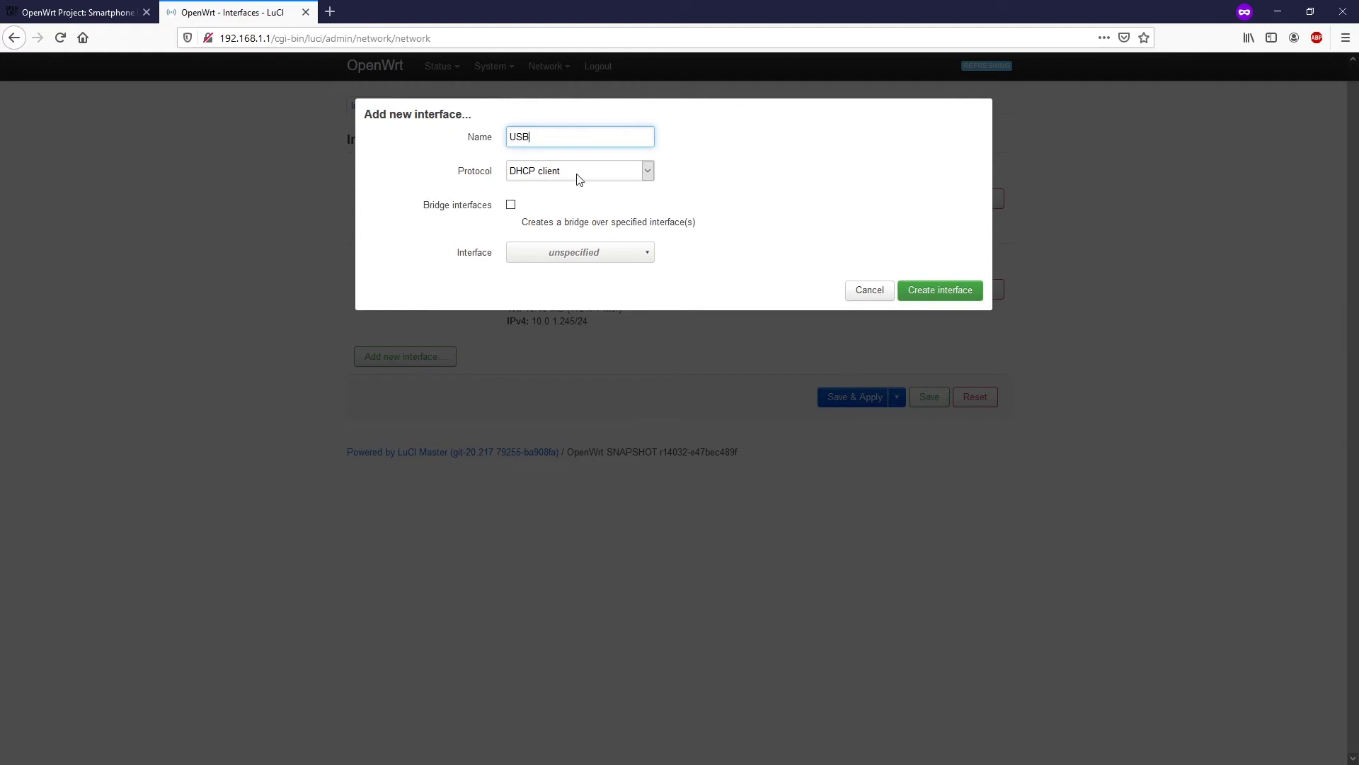
pyautogui.click(561, 256)
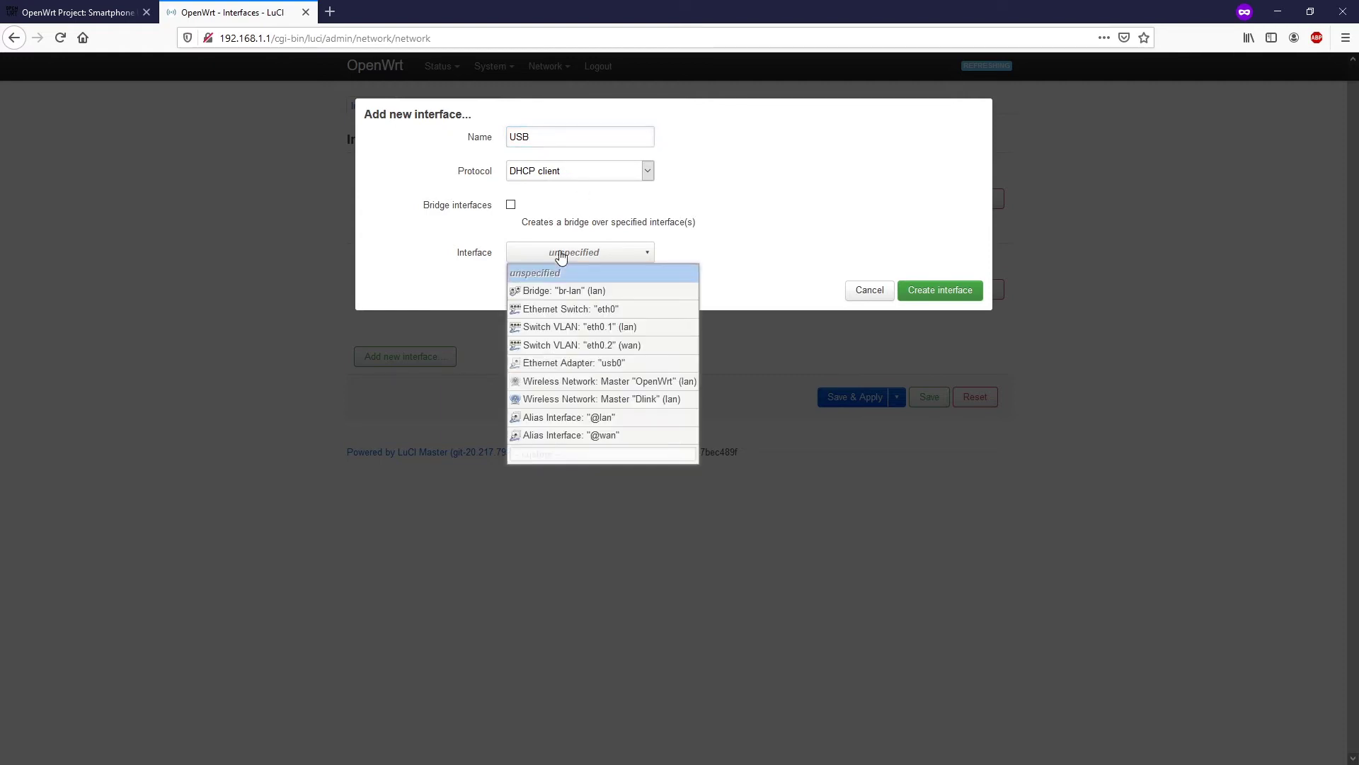
pyautogui.click(633, 364)
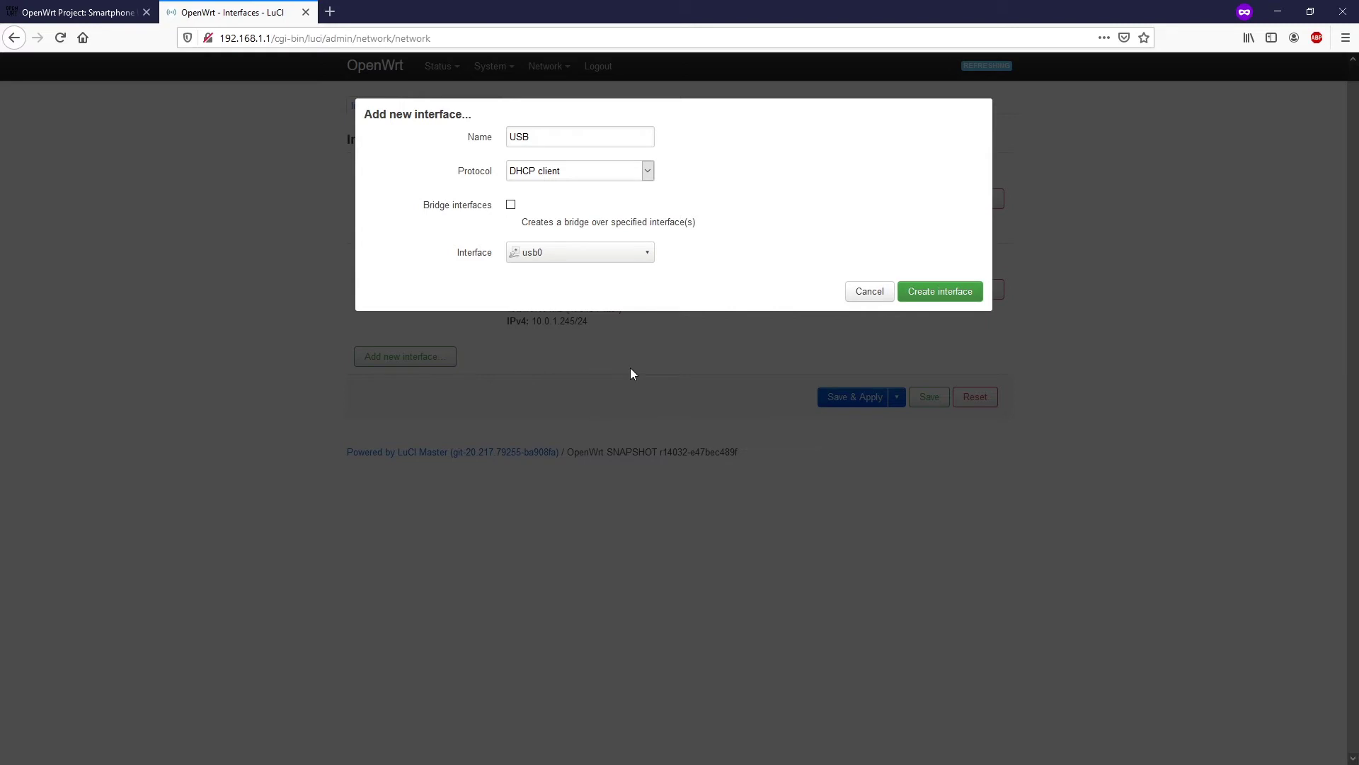
pyautogui.click(947, 294)
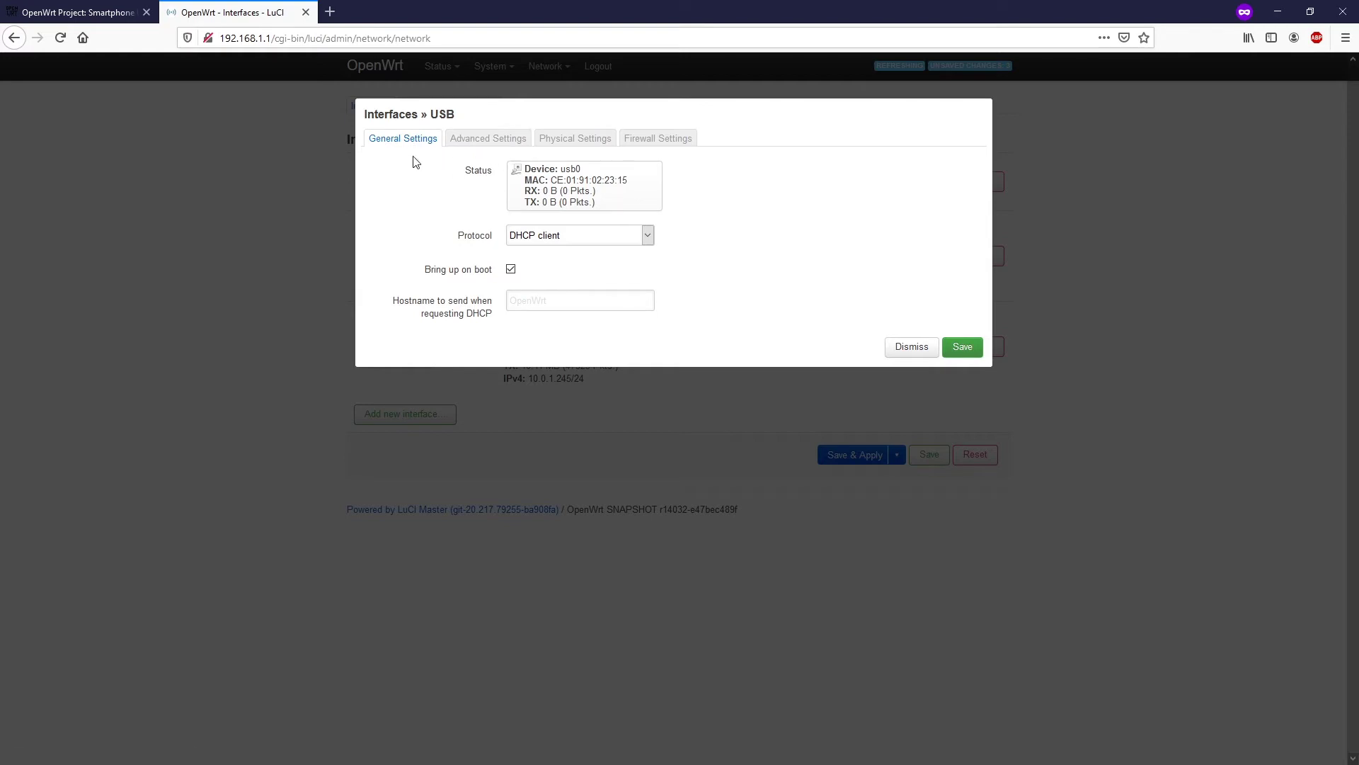
# - Put the USB interface in the wan firewall zone and save it
pyautogui.click(476, 144)
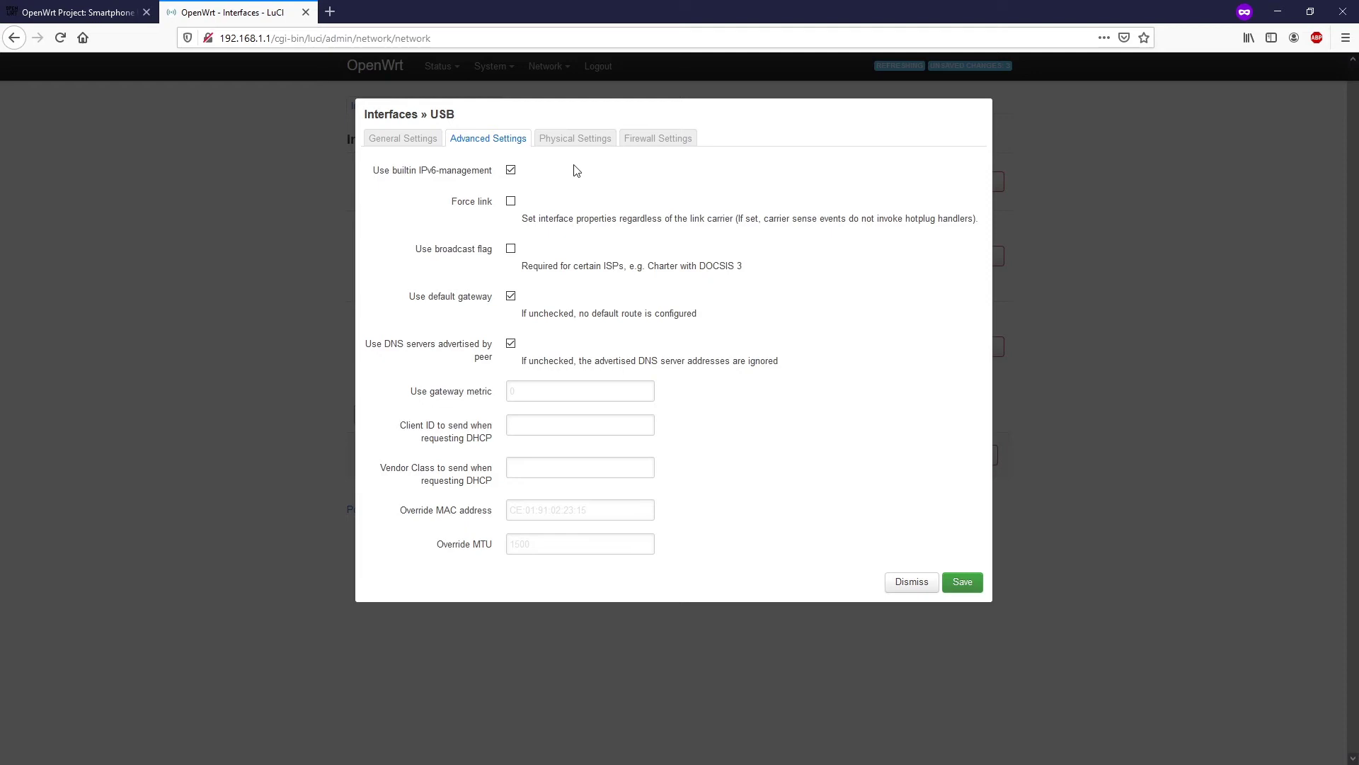
pyautogui.click(555, 141)
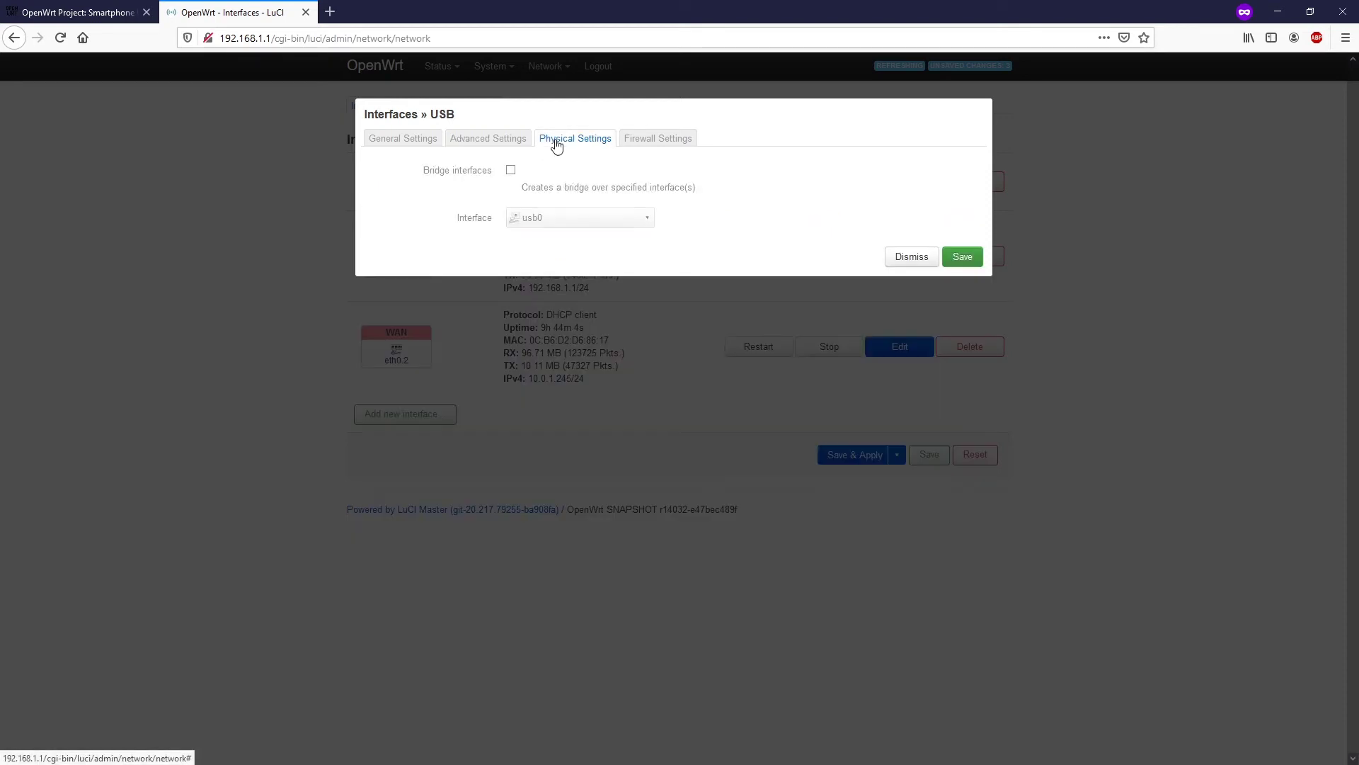
pyautogui.click(657, 139)
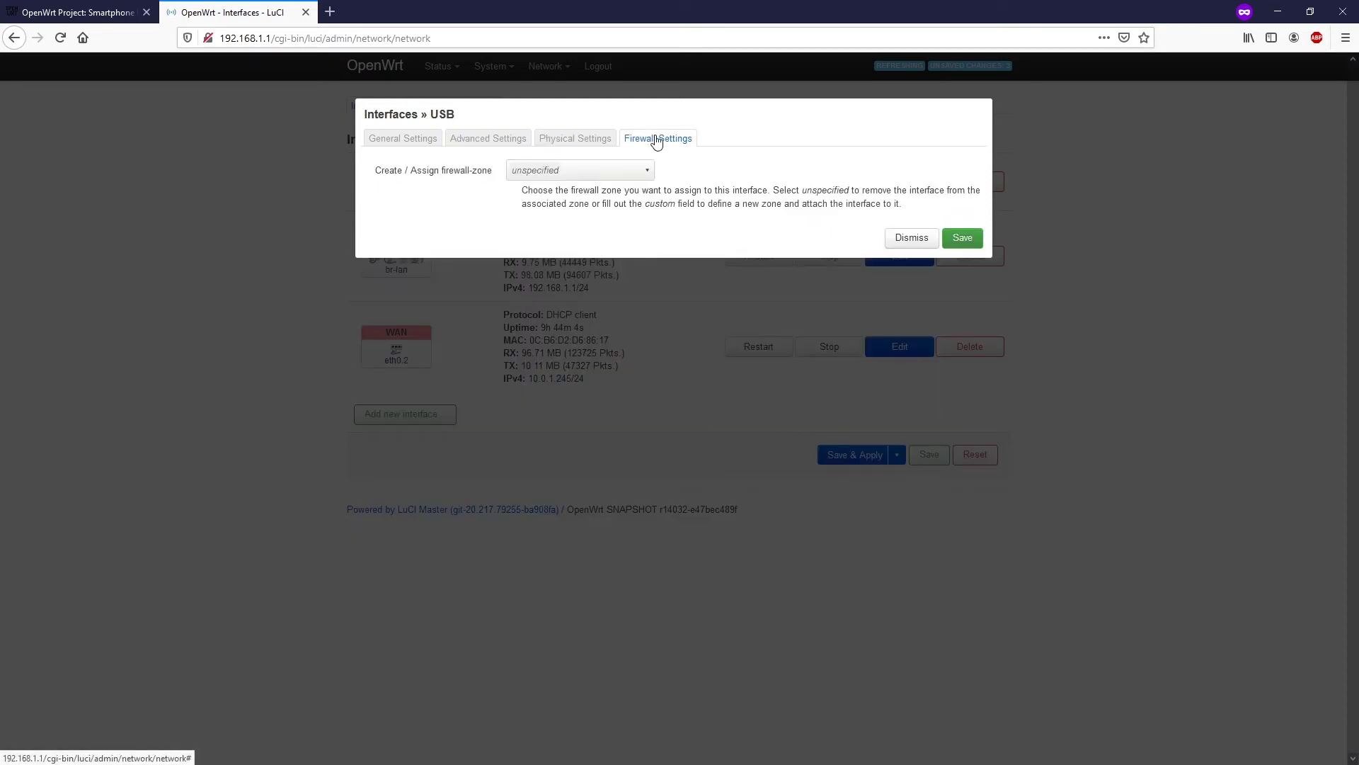
pyautogui.click(611, 175)
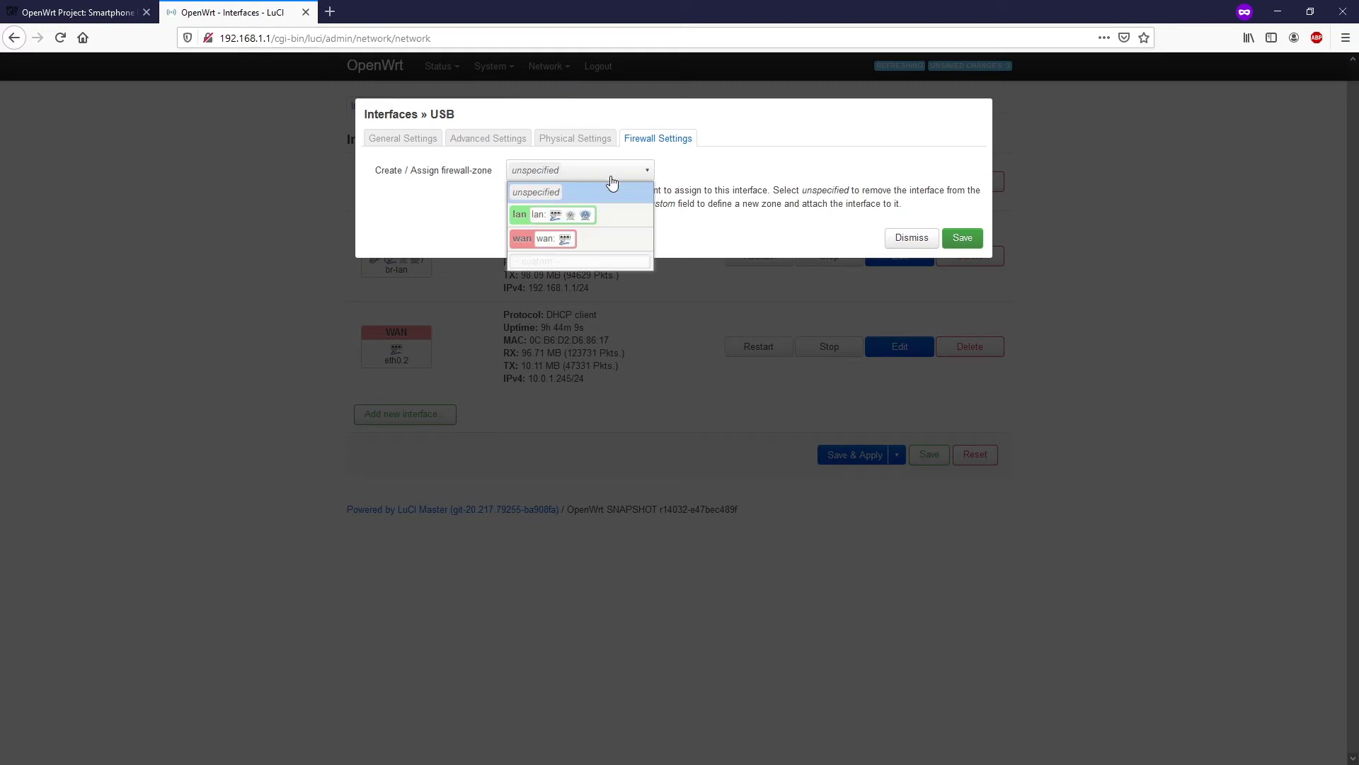
pyautogui.click(567, 241)
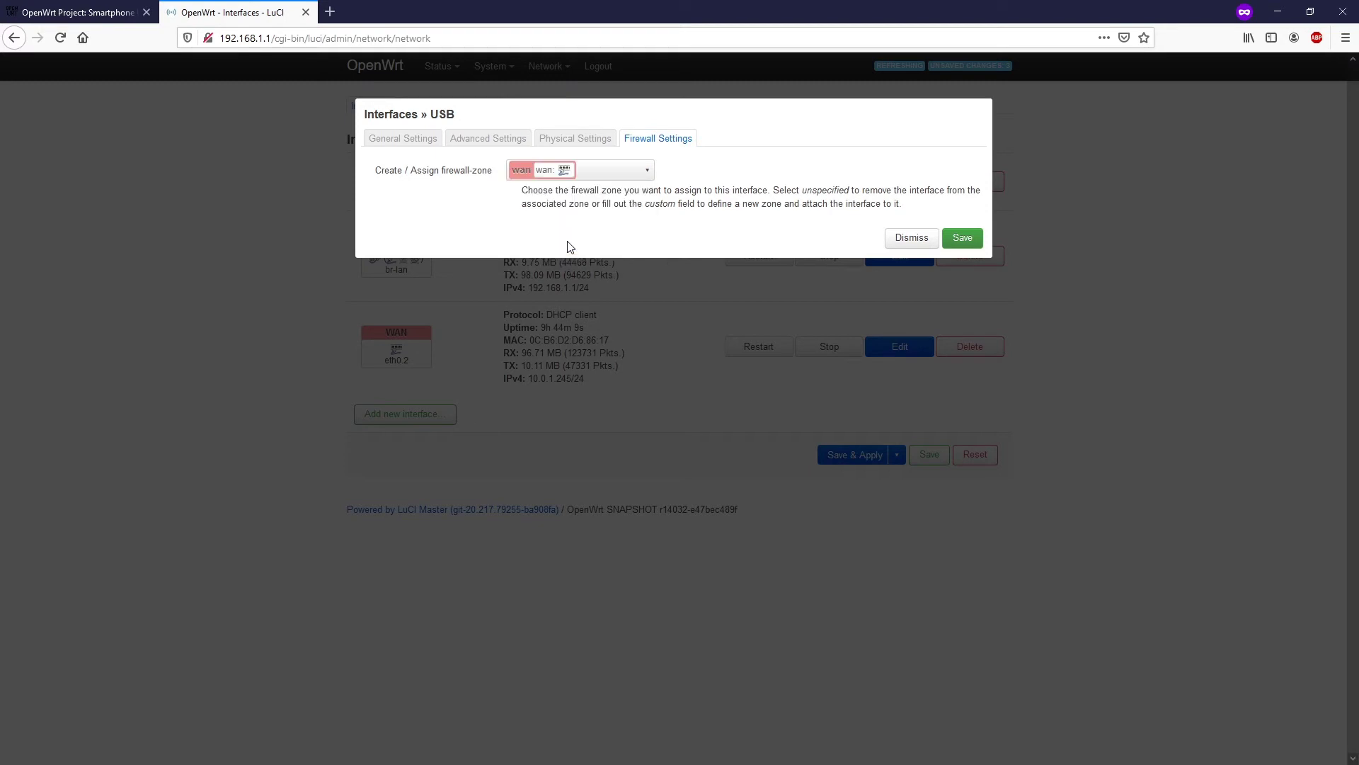
pyautogui.click(960, 238)
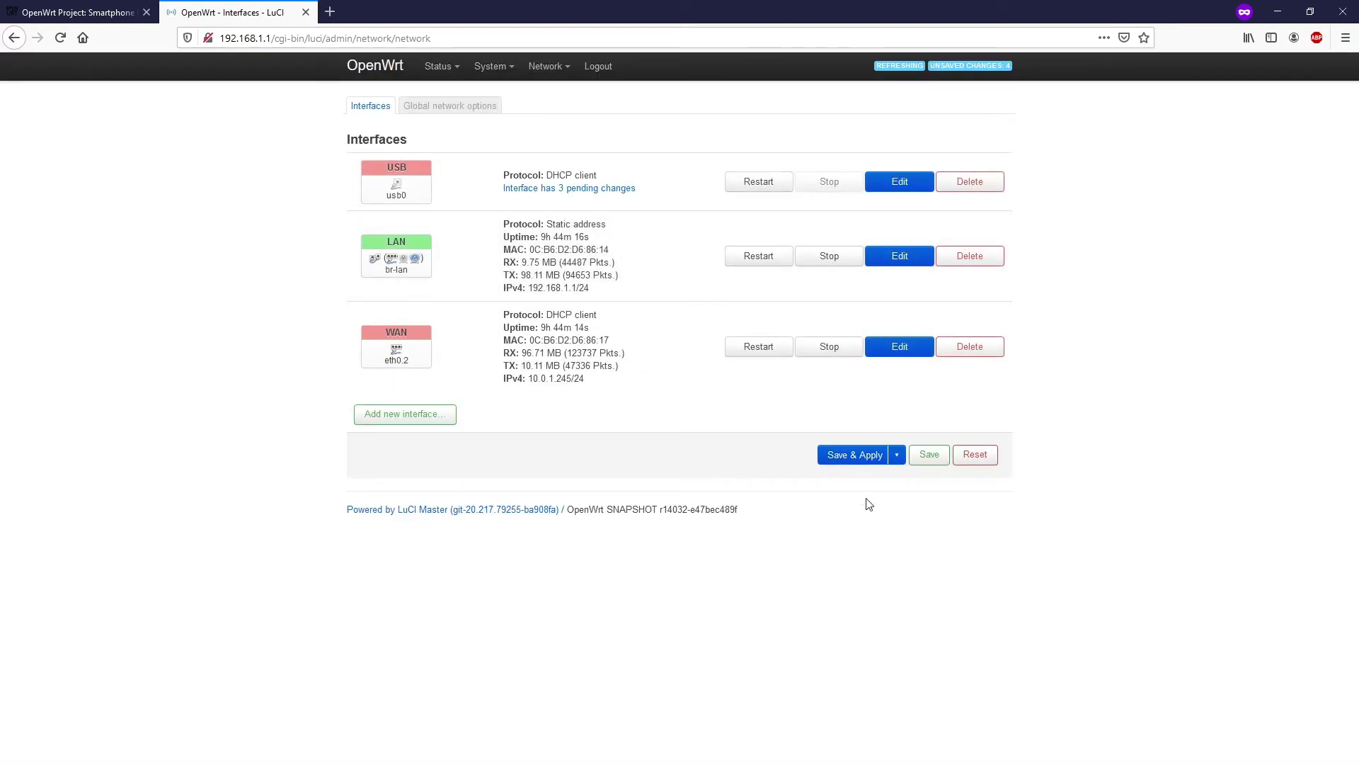
# - Save & Apply the three pending changes so USB gets 192.168.42.154/24
pyautogui.click(854, 459)
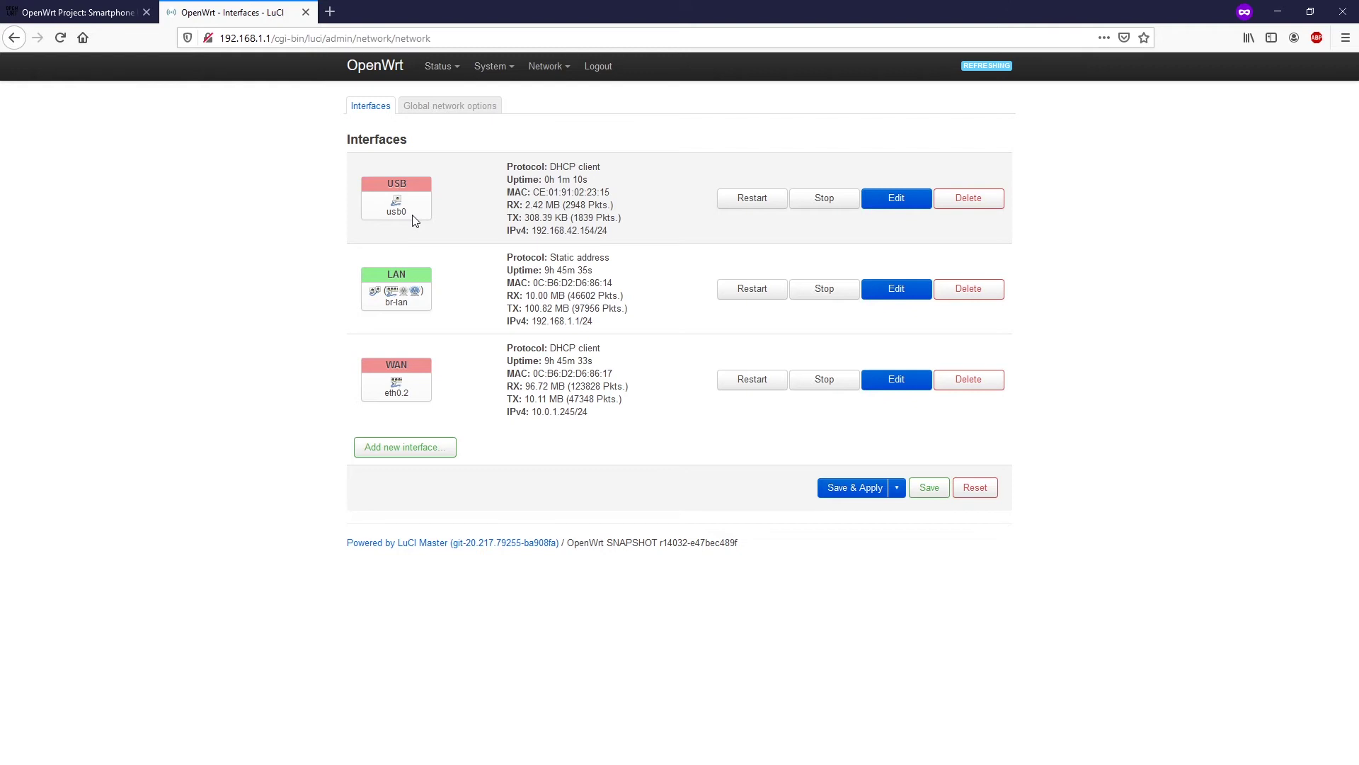
pyautogui.moveTo(549, 66)
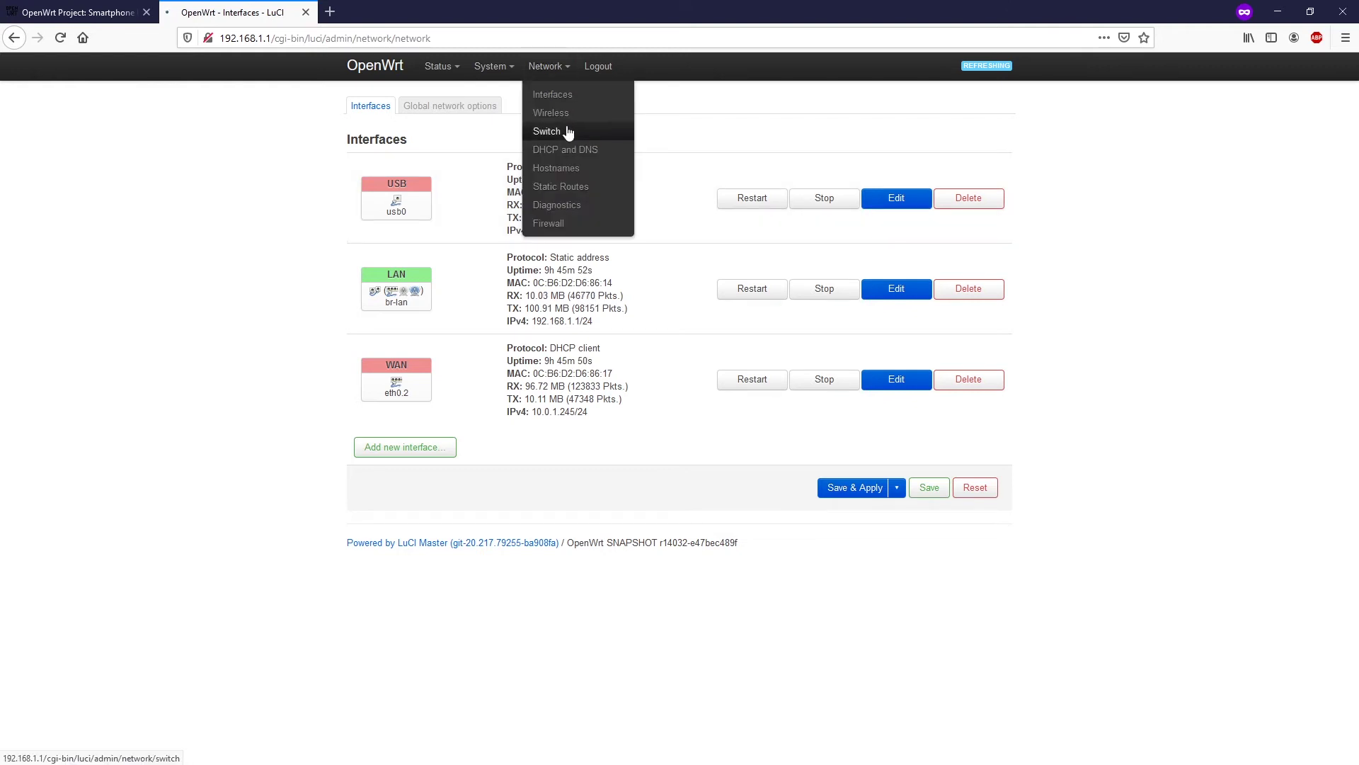
pyautogui.click(568, 132)
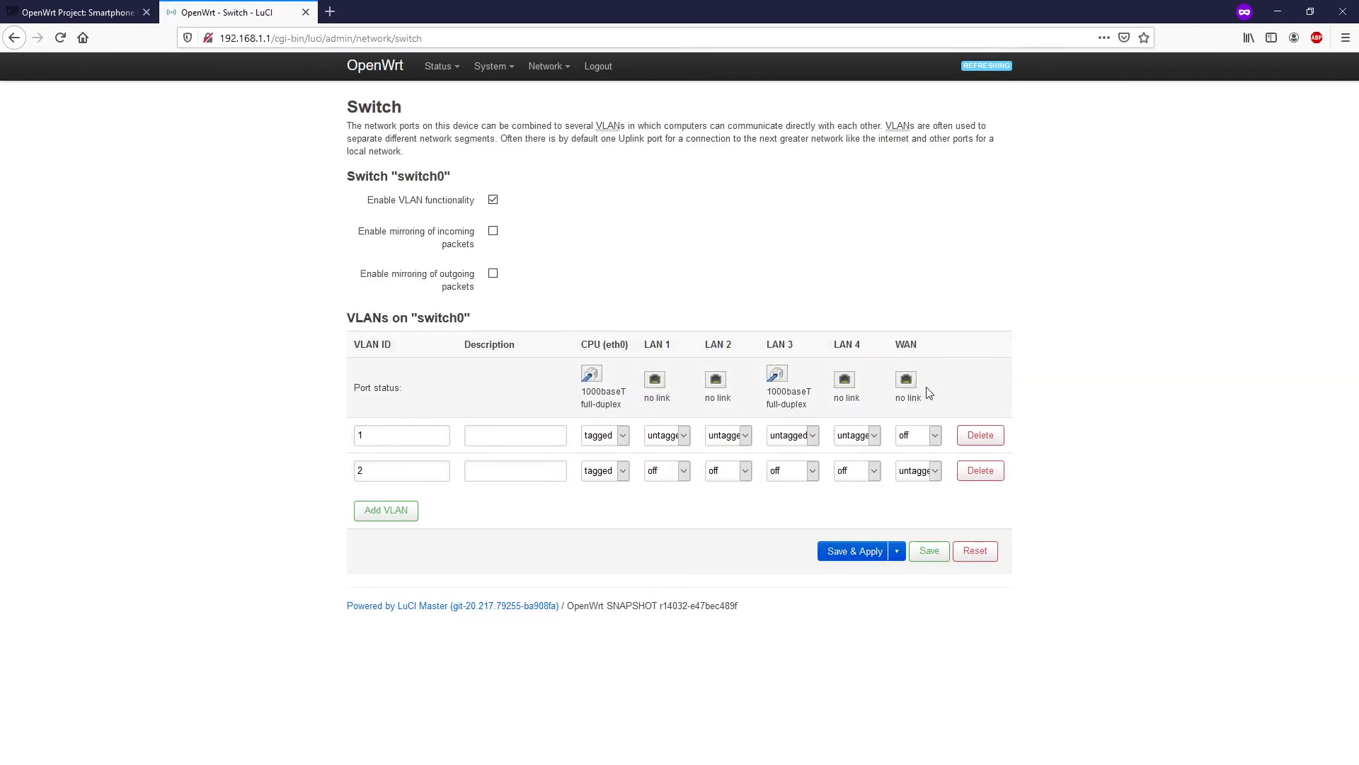
pyautogui.moveTo(542, 71)
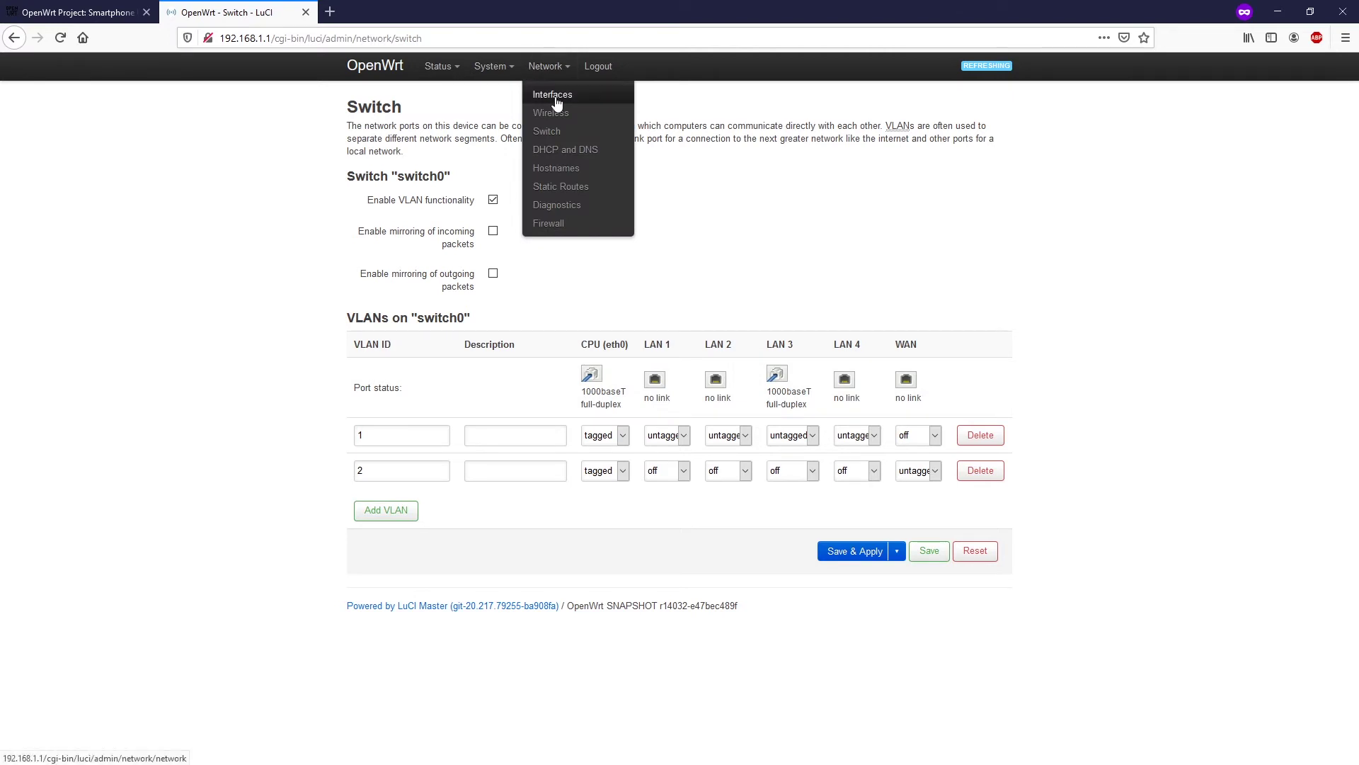
pyautogui.click(556, 99)
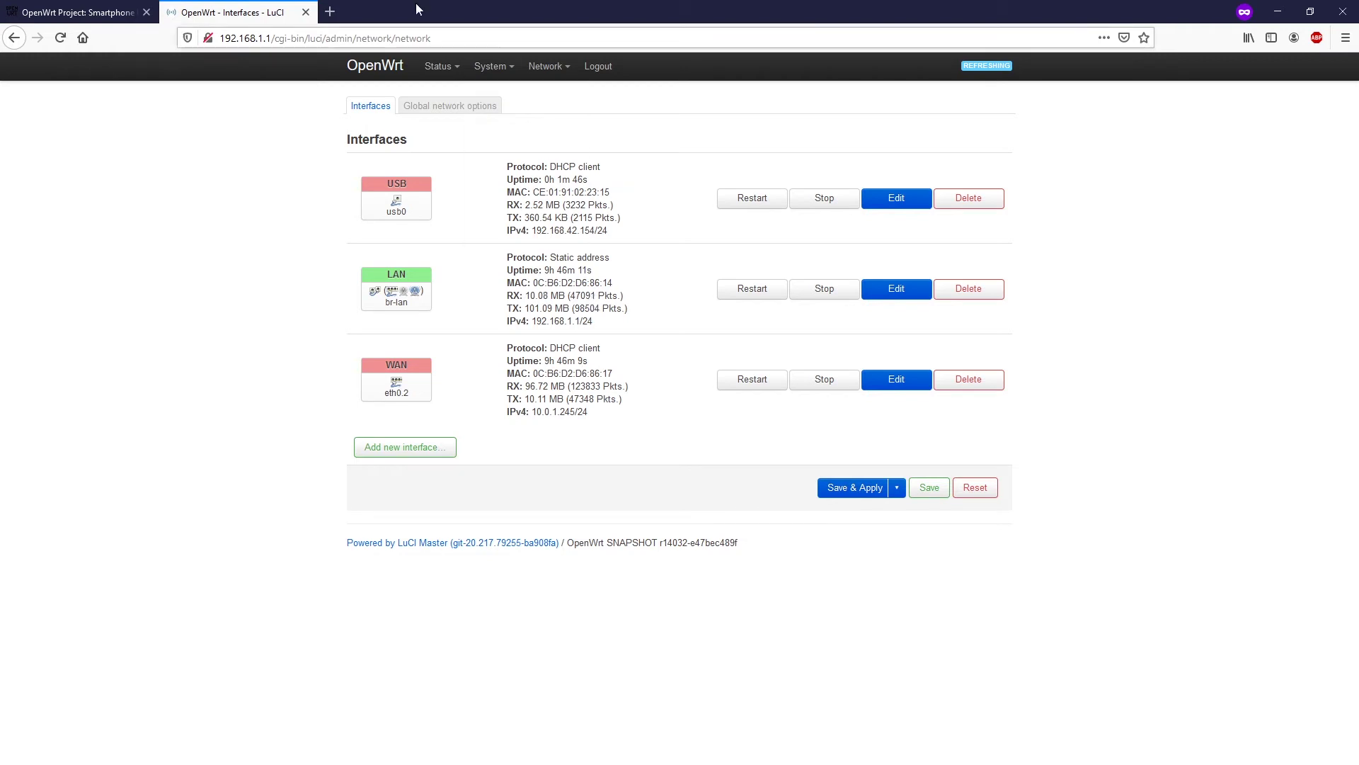
# - Run a speedtest.net test in a private tab (19 ms ping, 20.12/17.94 Mbps), then return to LuCI
pyautogui.click(337, 7)
pyautogui.write('speed')
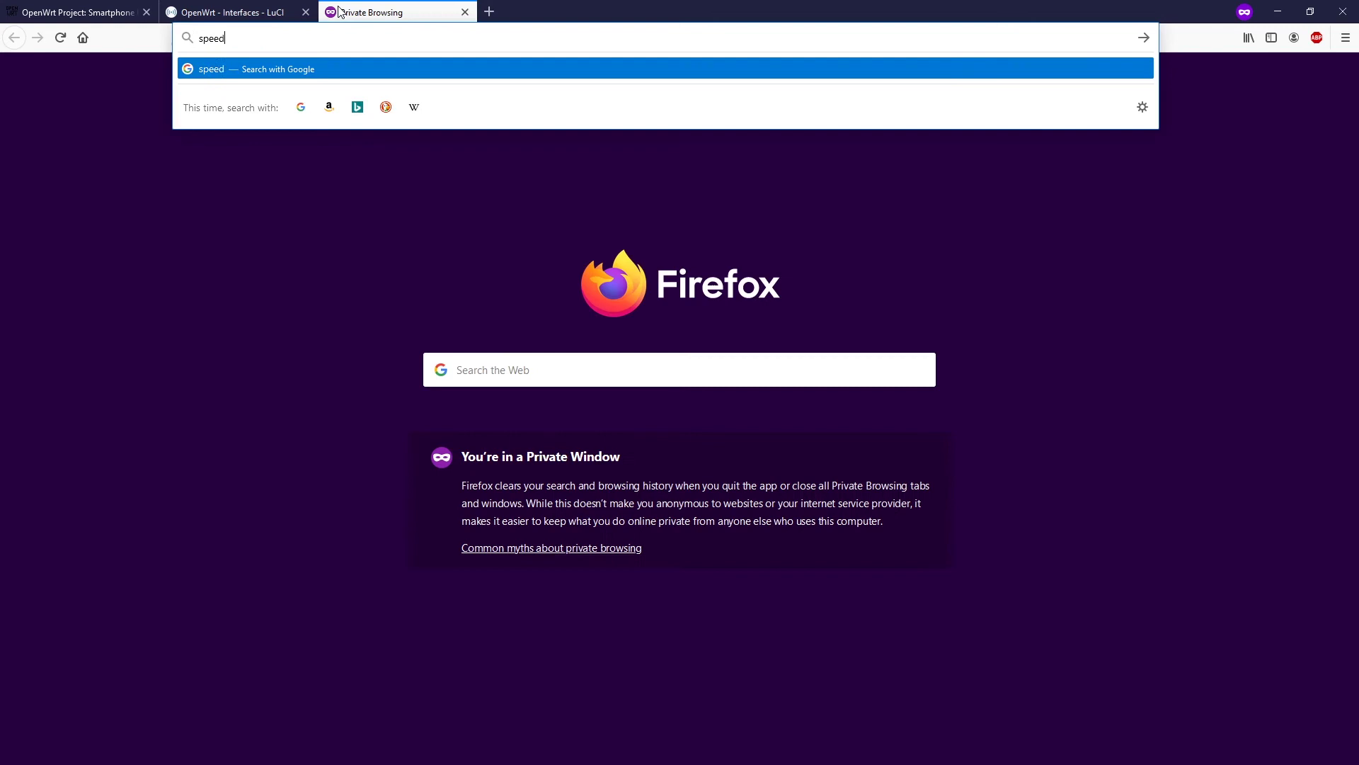
pyautogui.write('test.net')
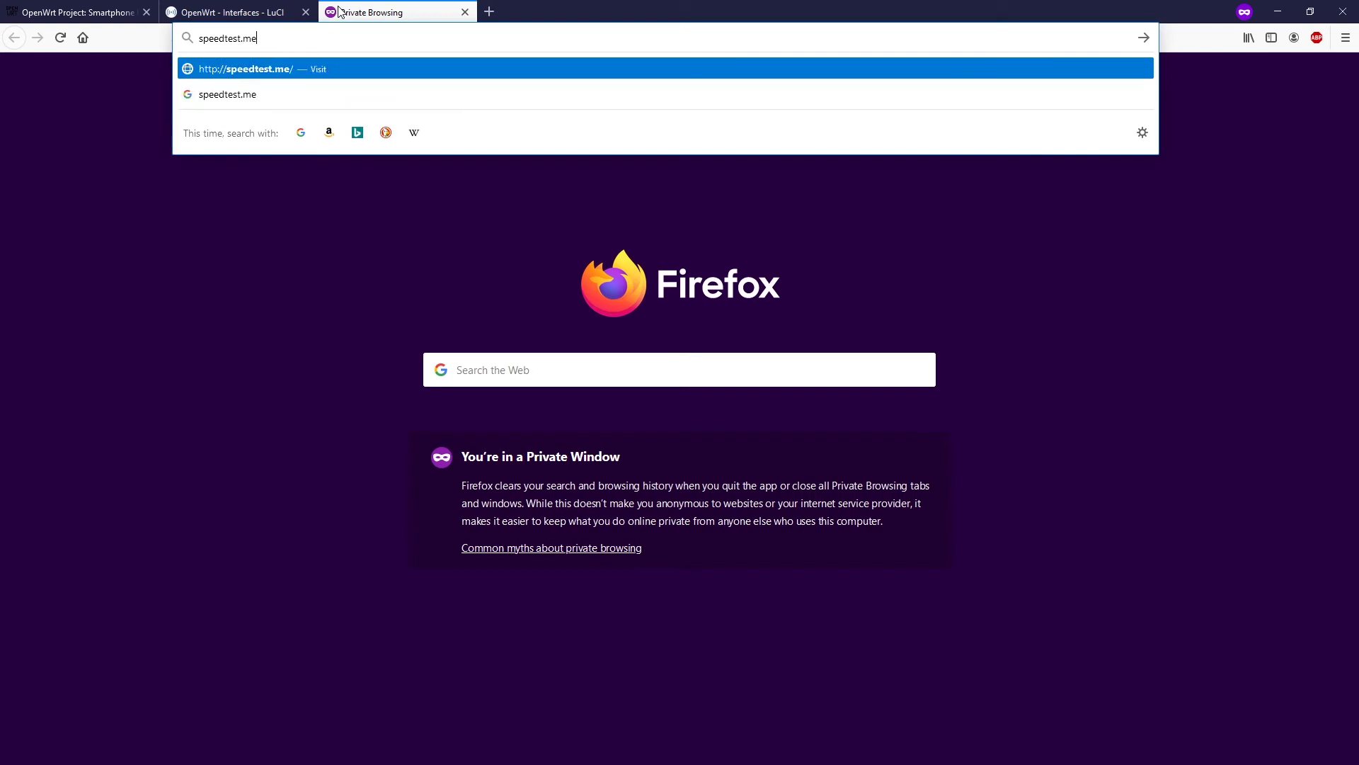
pyautogui.press('Return')
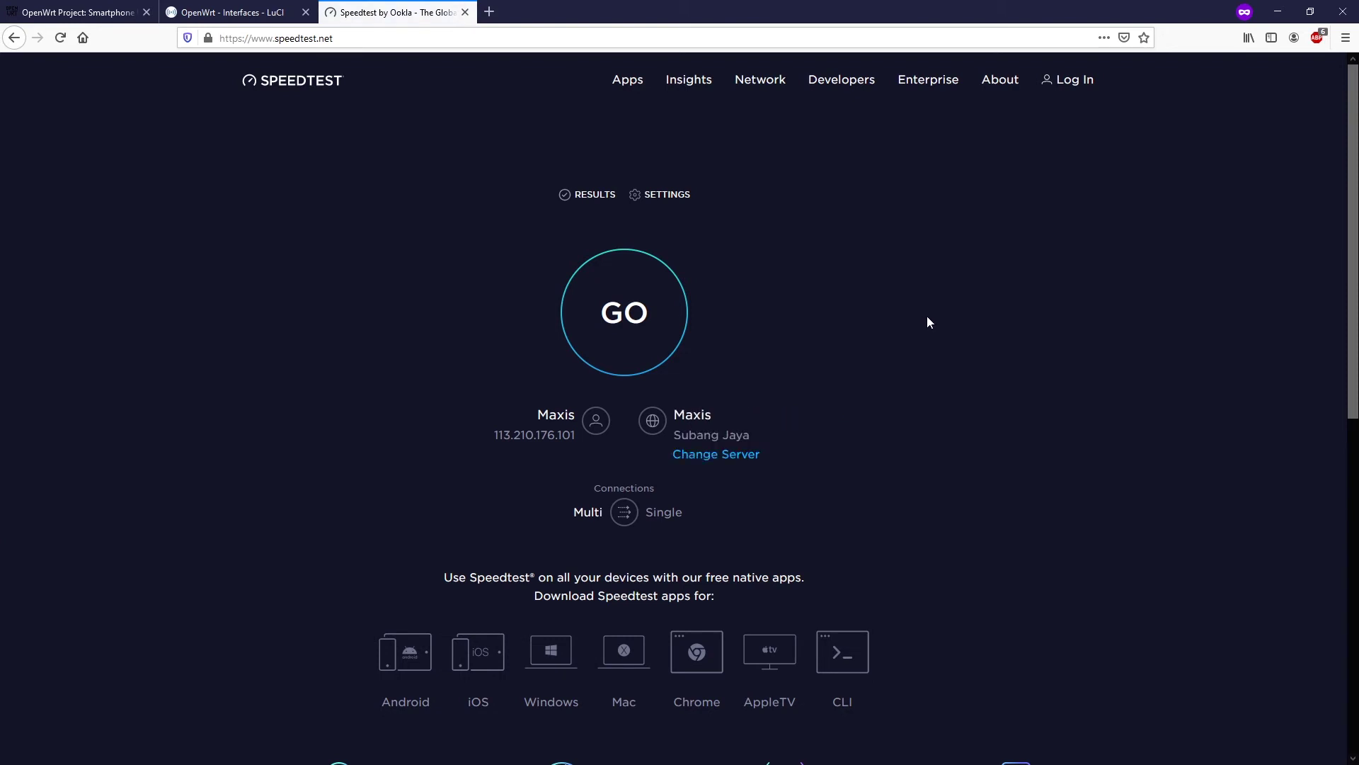
pyautogui.click(639, 311)
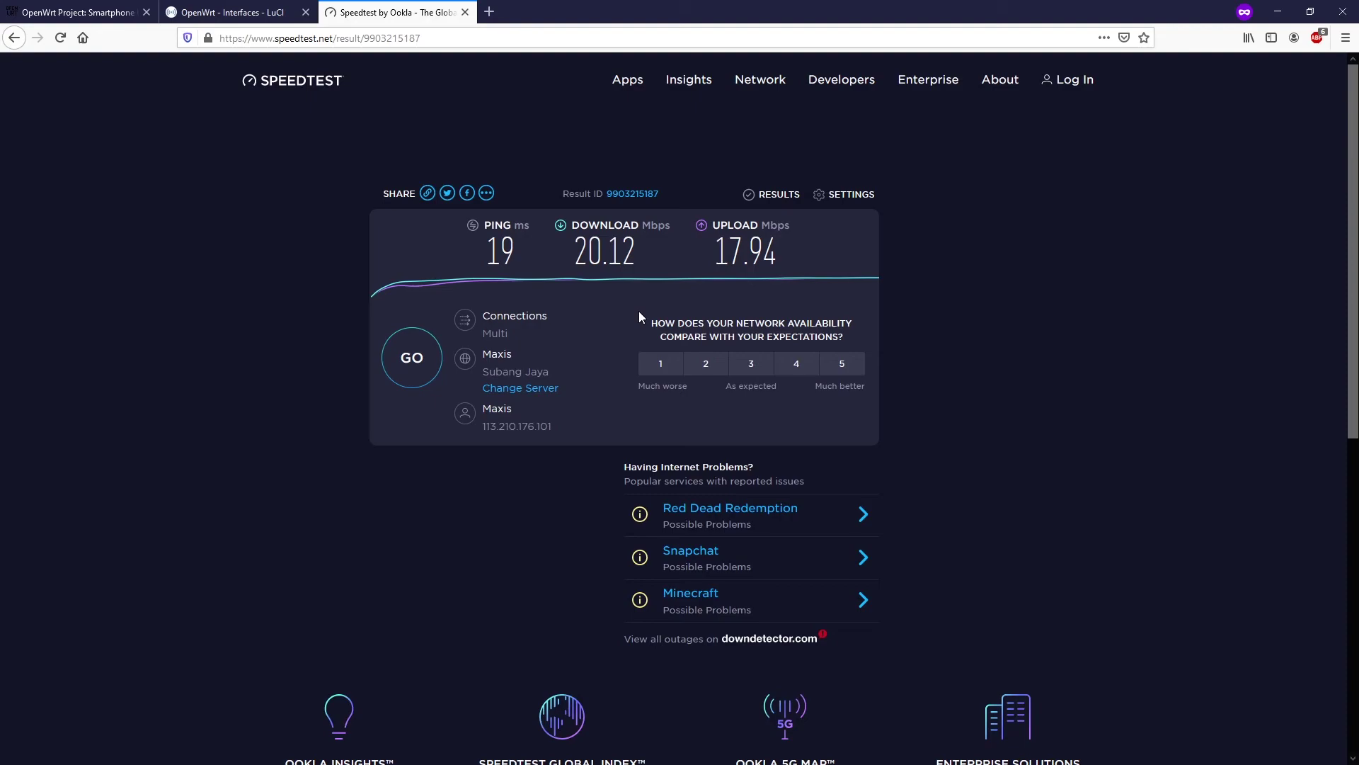
pyautogui.click(233, 12)
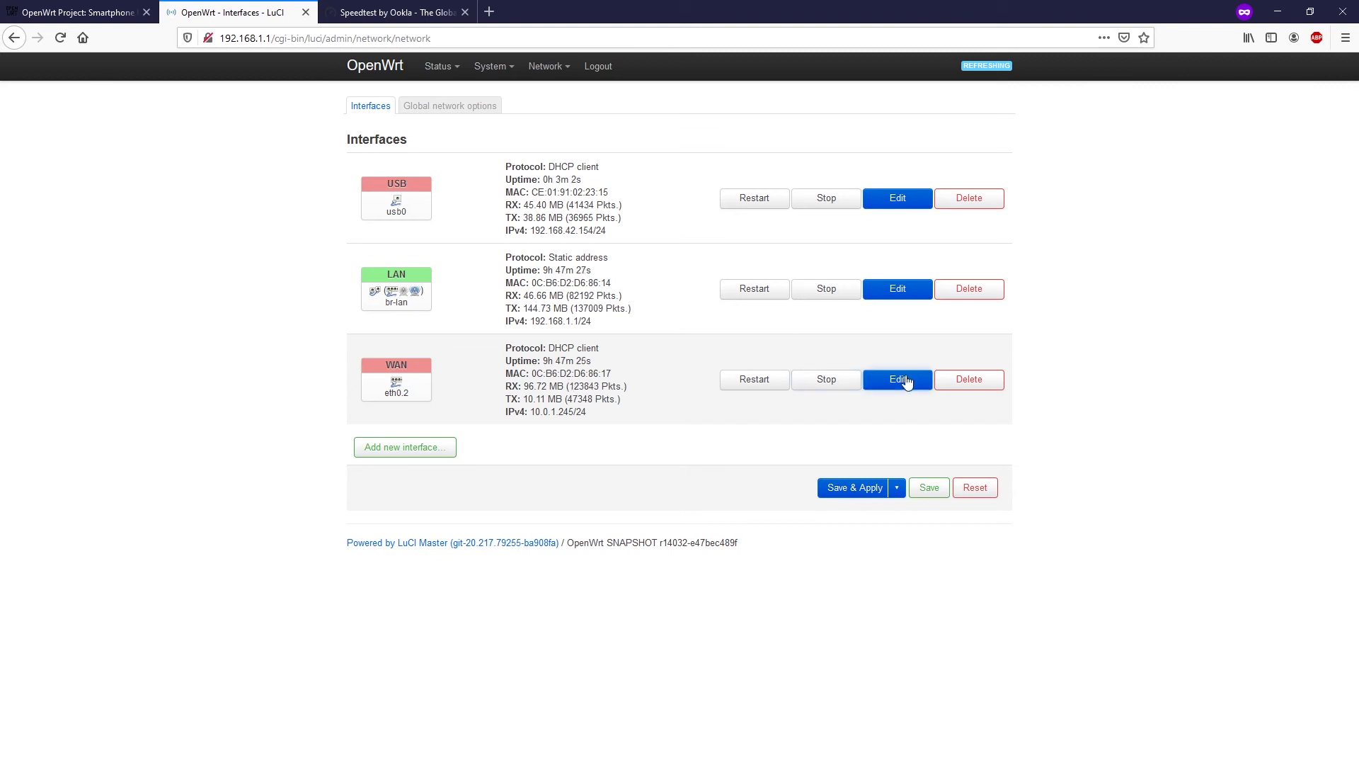
# - Check the WAN interface's advanced settings to confirm its gateway metric of 10, without changes
pyautogui.click(898, 379)
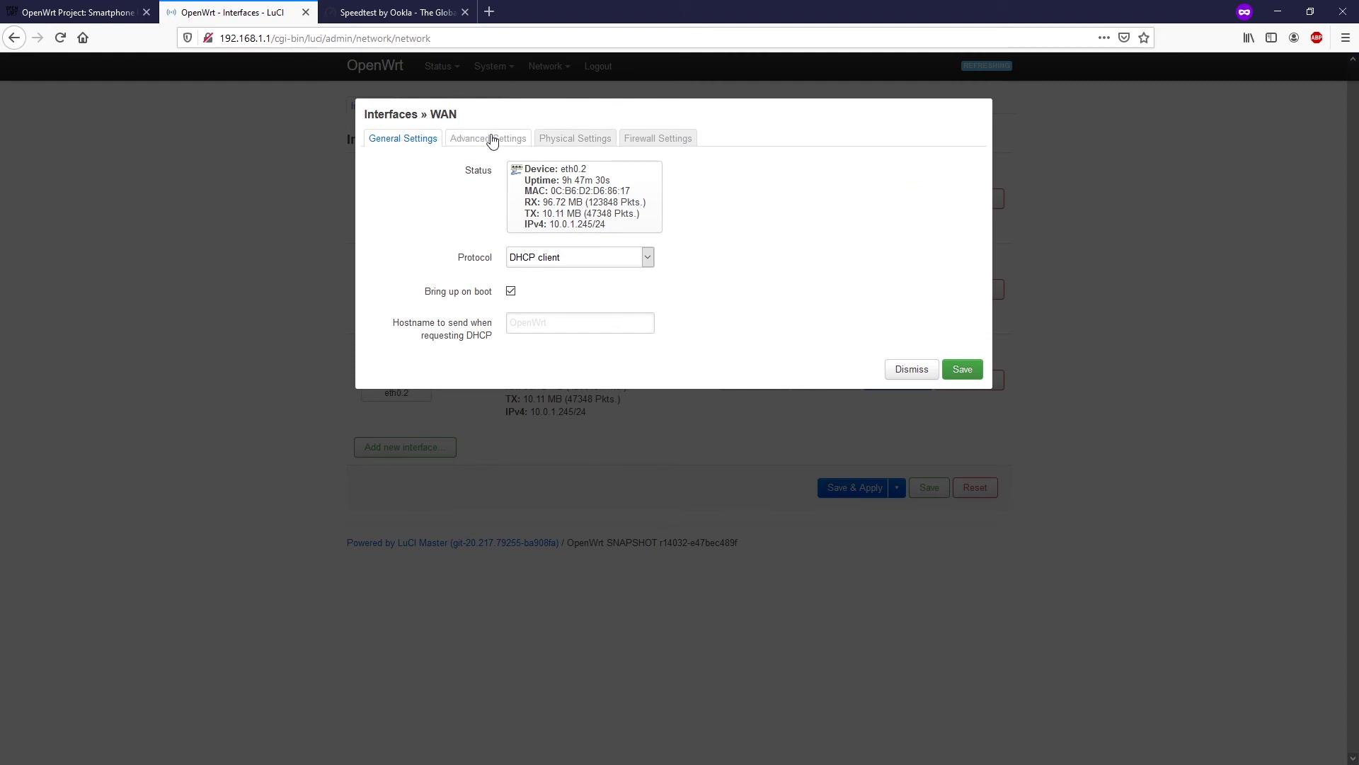
pyautogui.click(517, 143)
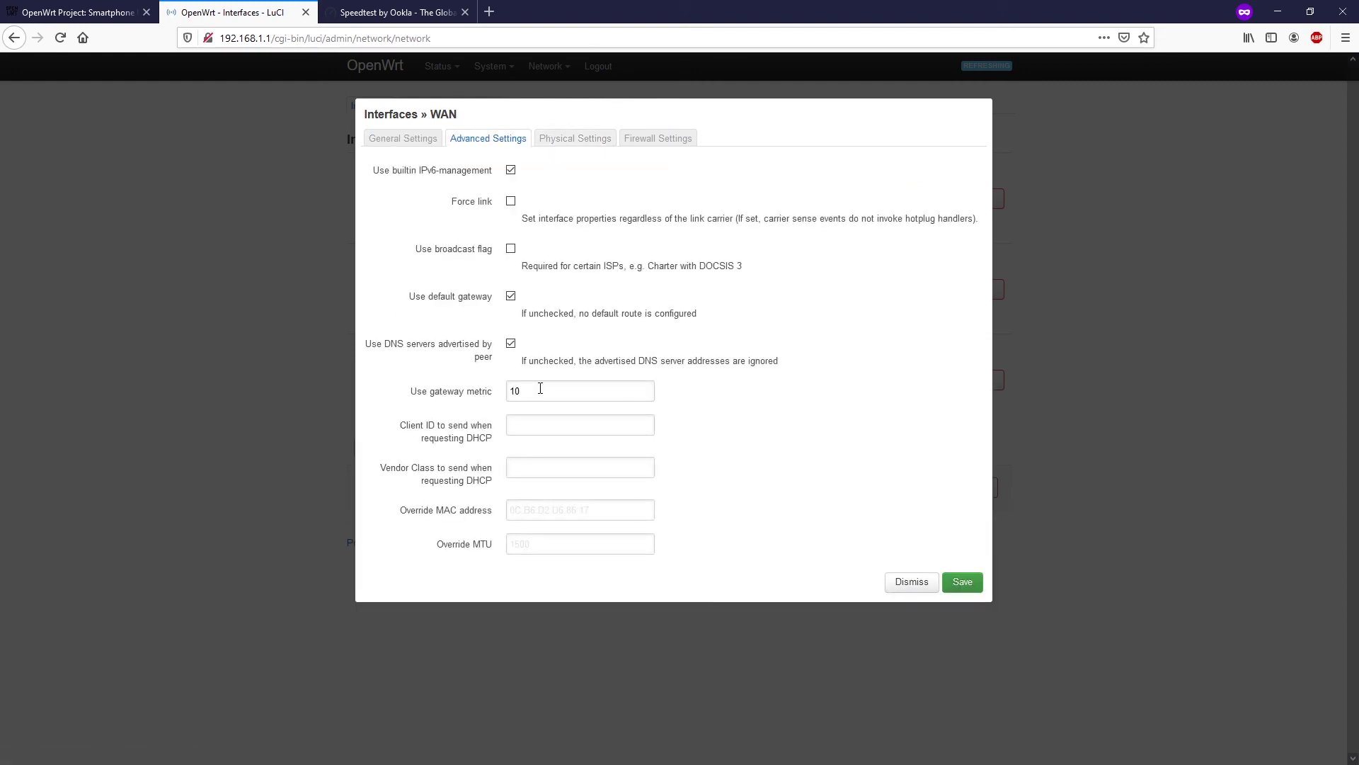
pyautogui.click(911, 582)
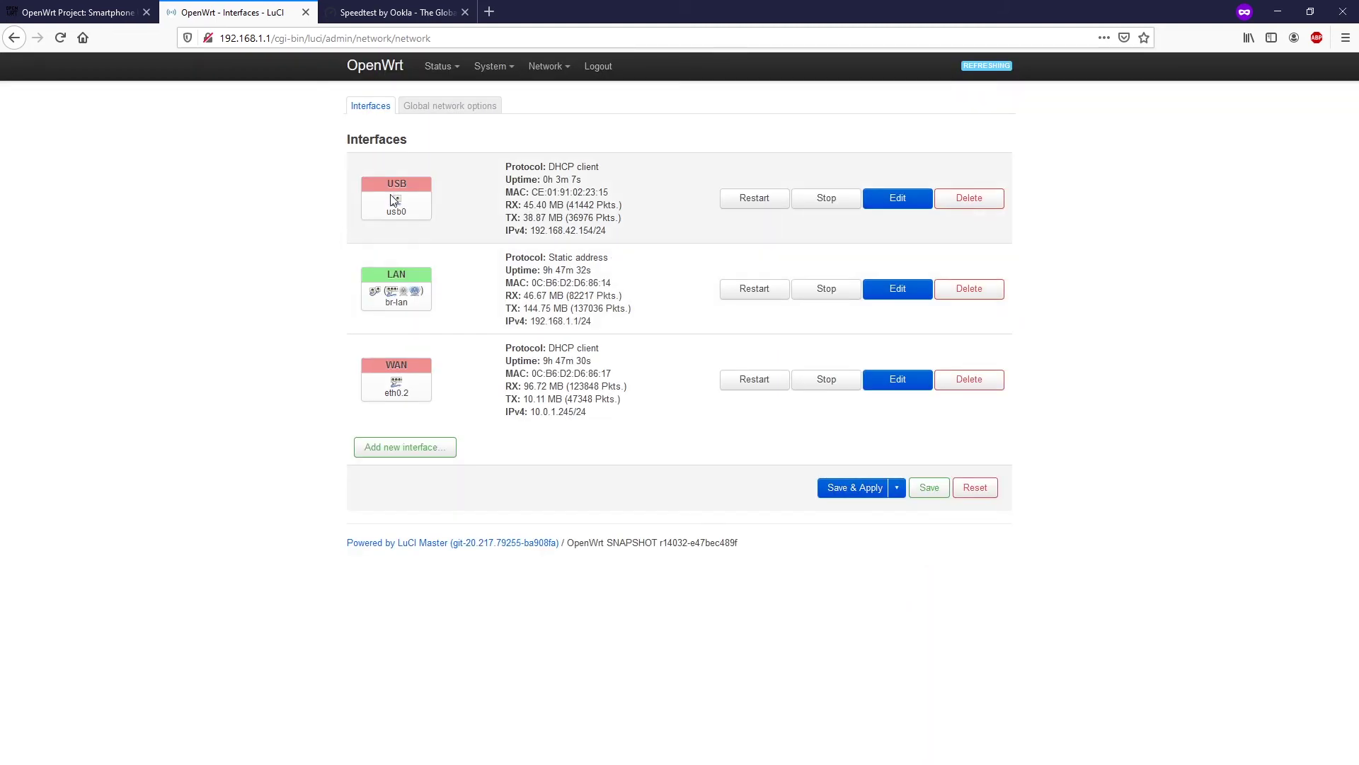
# - Set the USB interface's gateway metric to 40 and save it
pyautogui.click(898, 204)
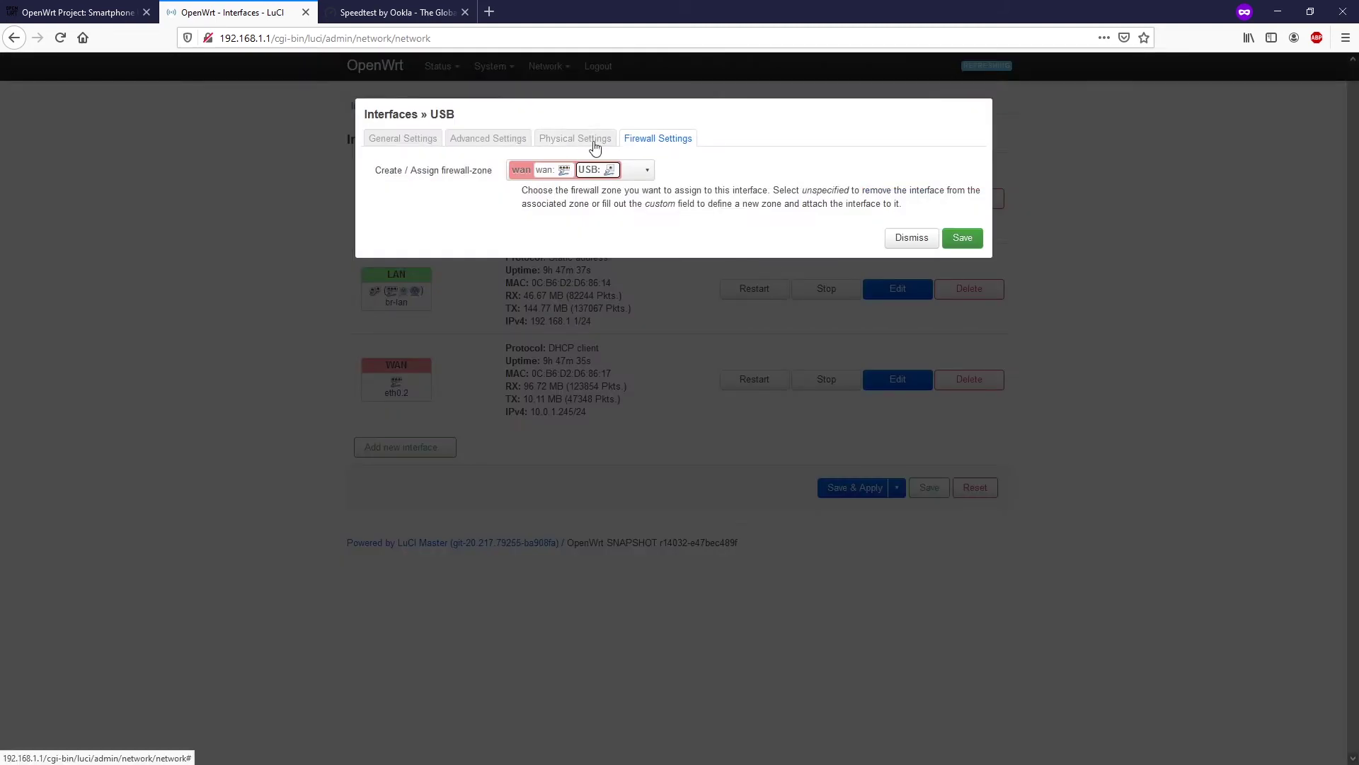
pyautogui.click(566, 142)
pyautogui.click(509, 141)
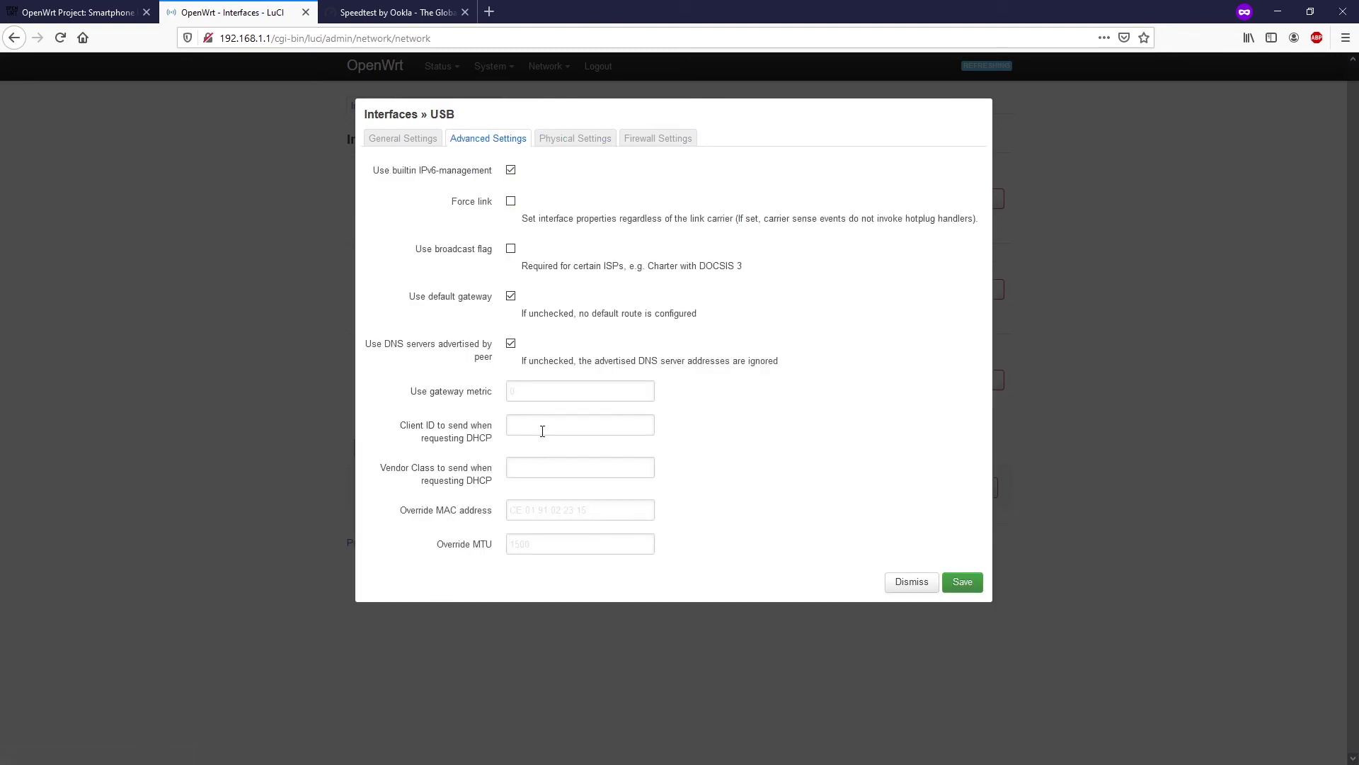
pyautogui.click(565, 393)
pyautogui.write('40')
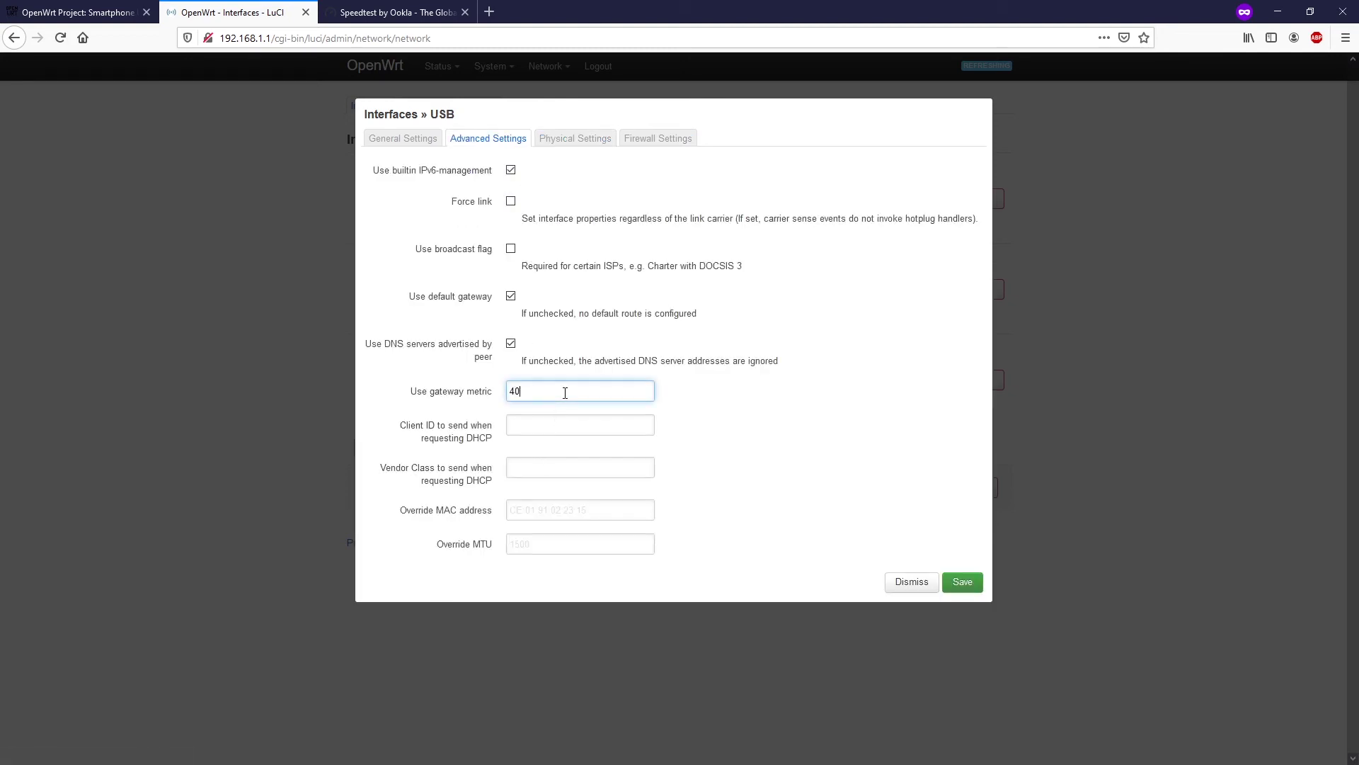
pyautogui.click(961, 583)
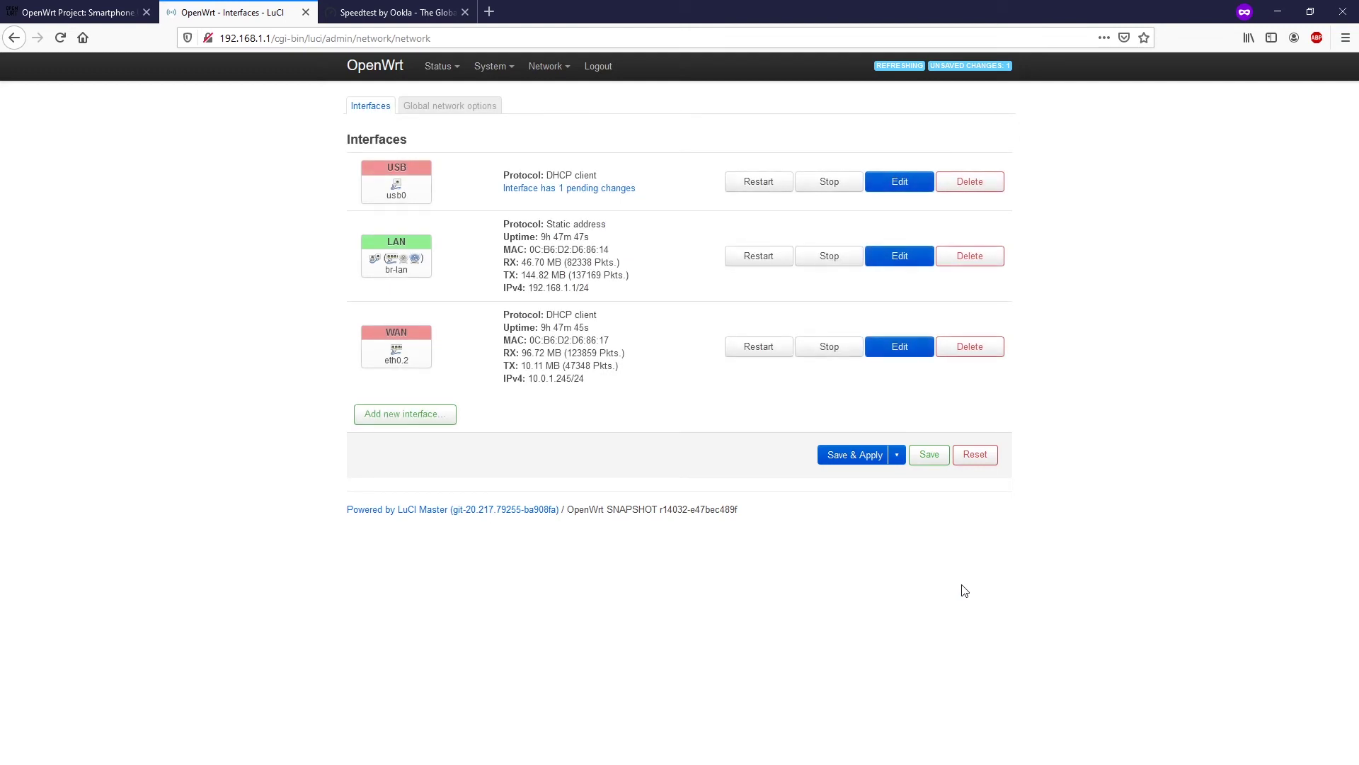
# - Apply the pending metric change, then stop the USB interface on usb0
pyautogui.click(859, 454)
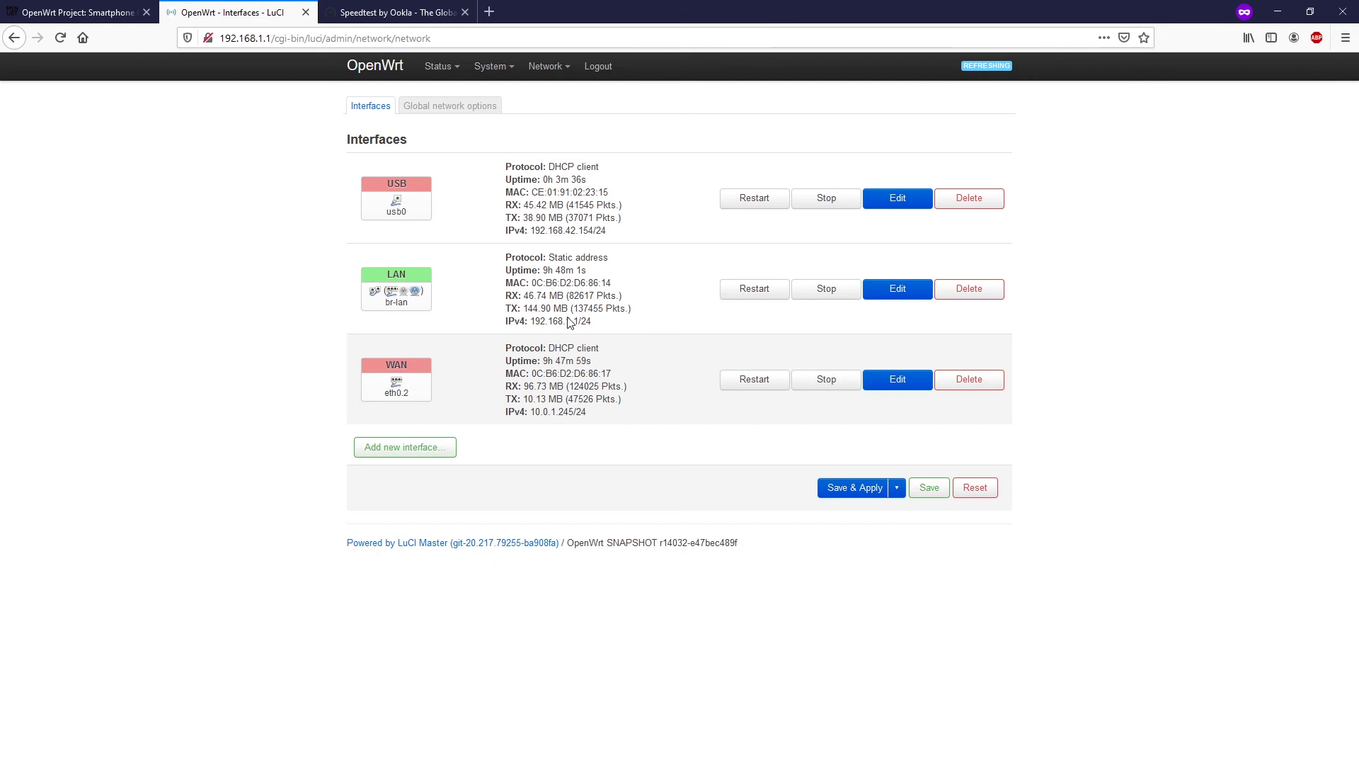
pyautogui.click(827, 198)
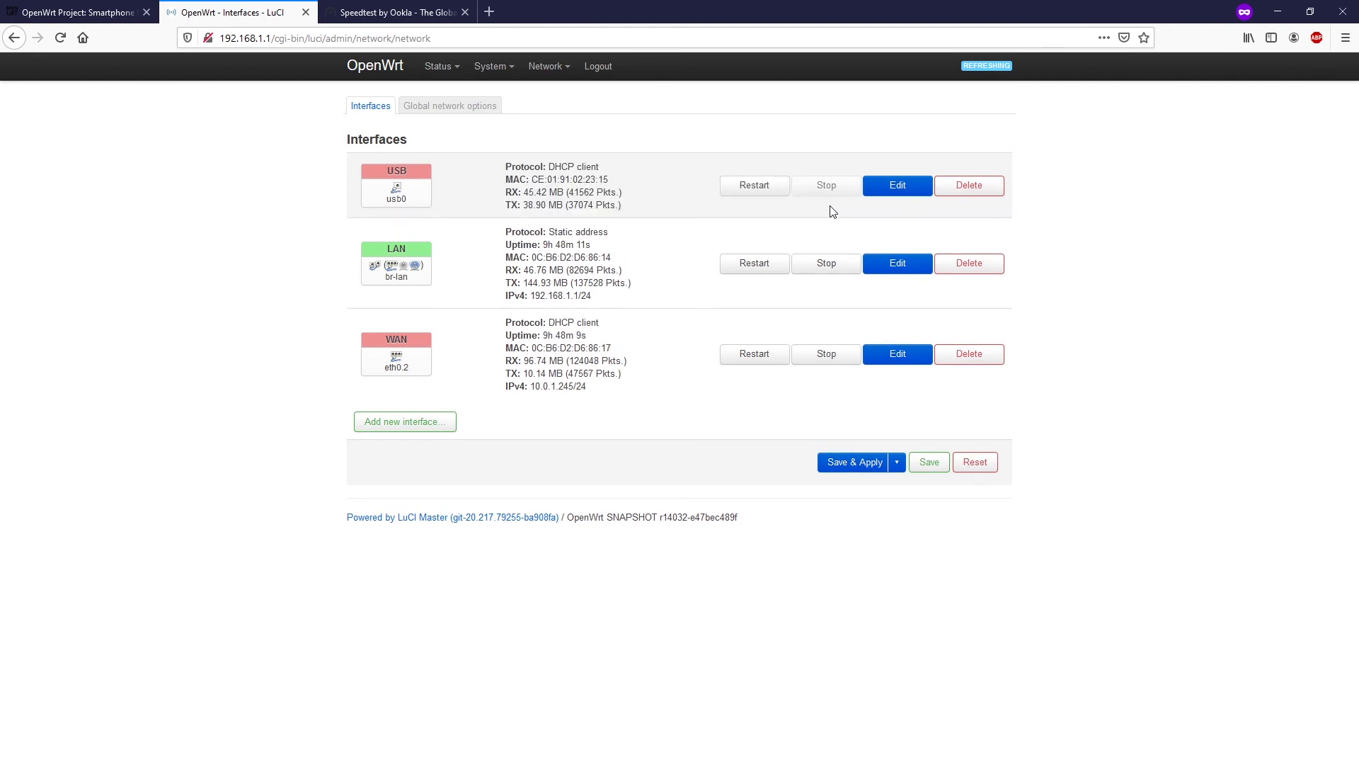
# - Reload the speedtest.net home page and start a new test over YTL Broadband (2 ms, 91.42 Mbps)
pyautogui.click(396, 12)
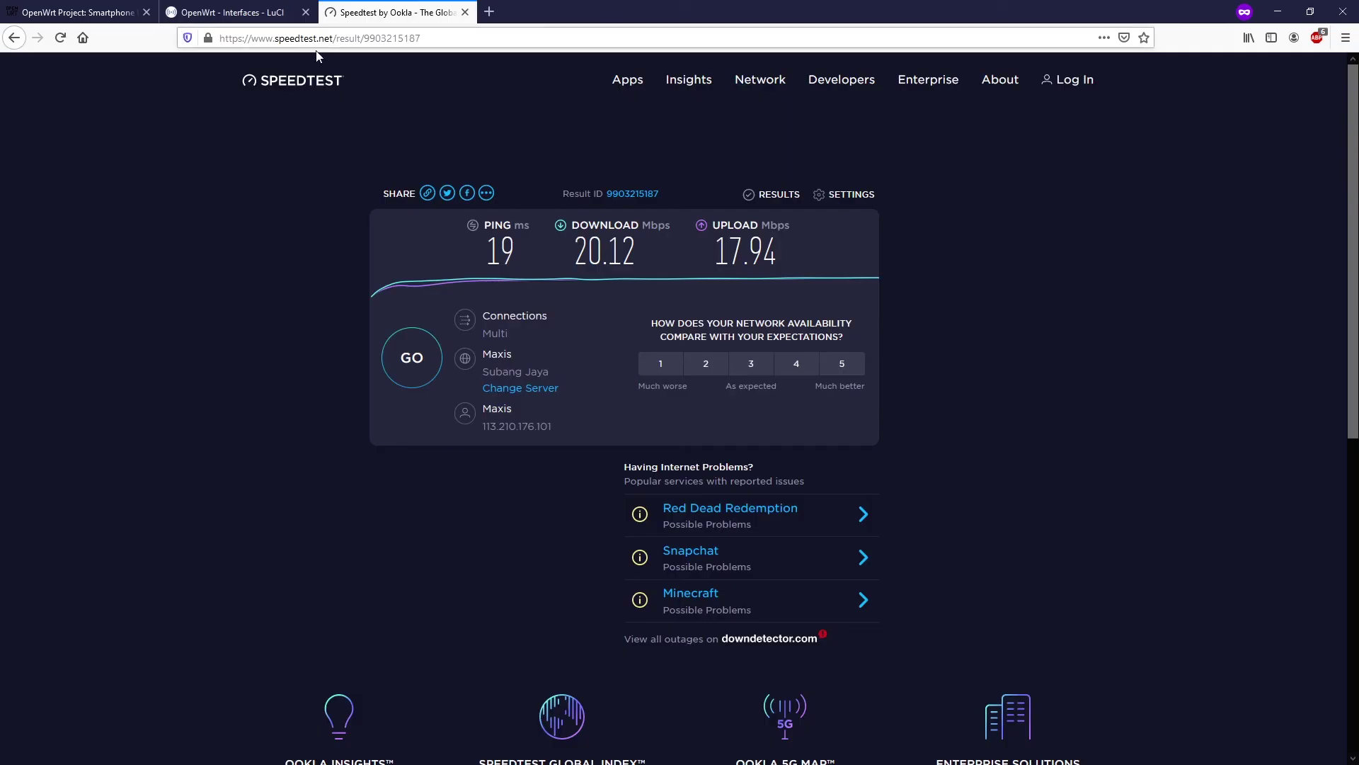
pyautogui.moveTo(340, 40); pyautogui.dragTo(796, 61)
pyautogui.press('BackSpace')
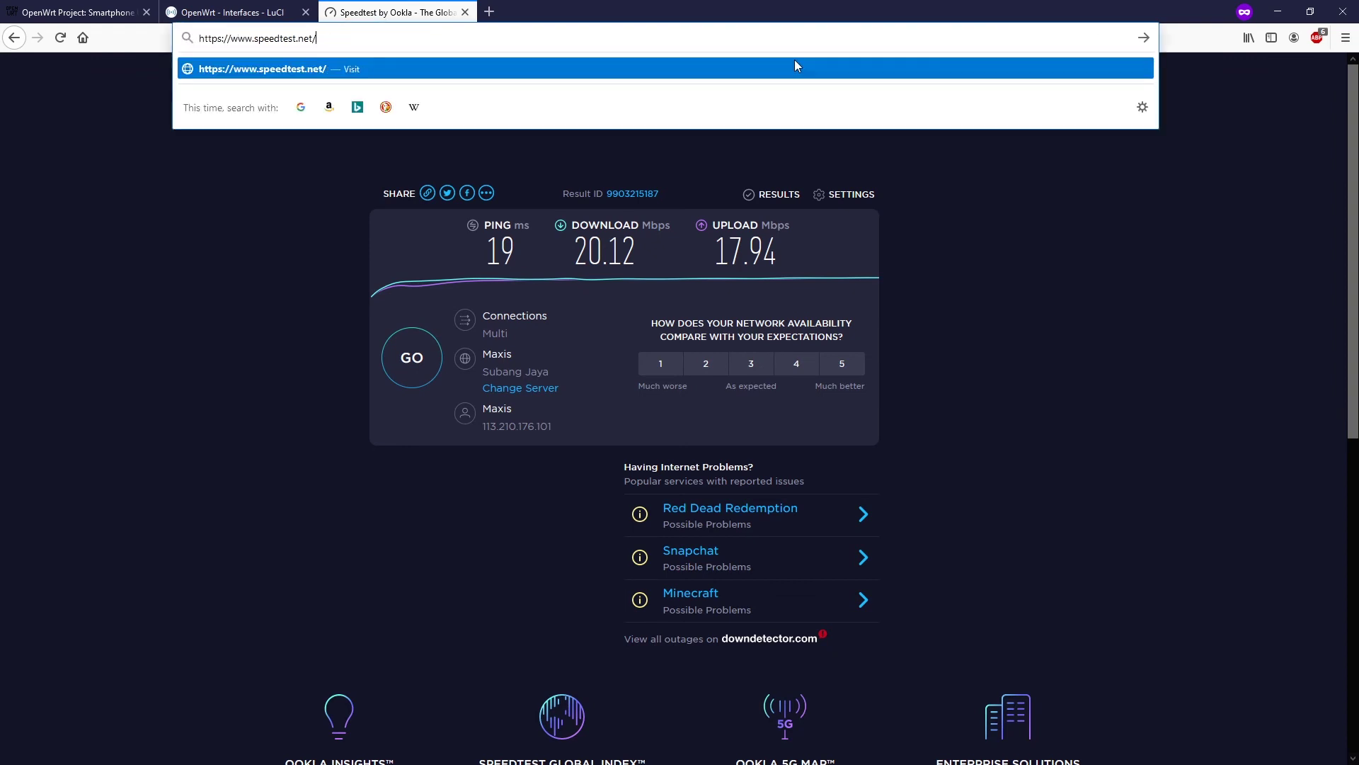
pyautogui.press('Return')
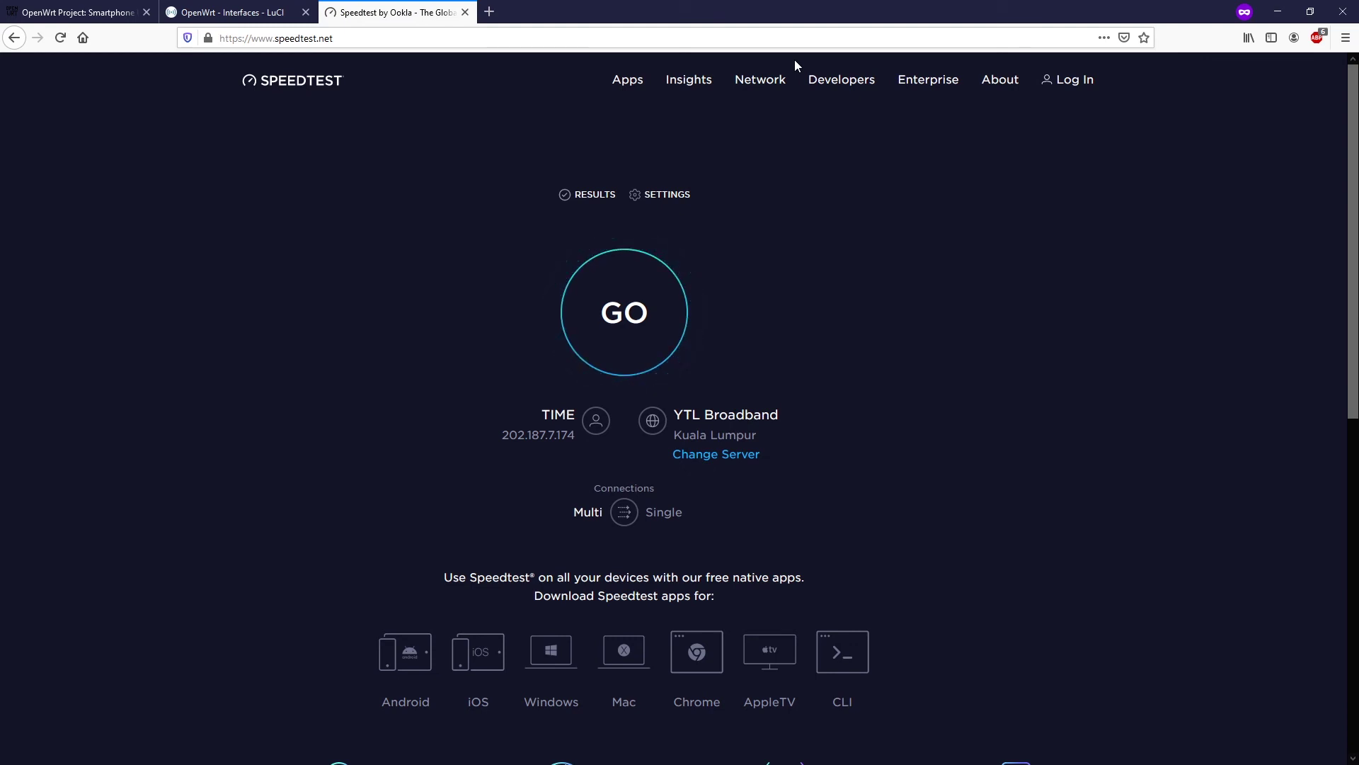
pyautogui.click(641, 315)
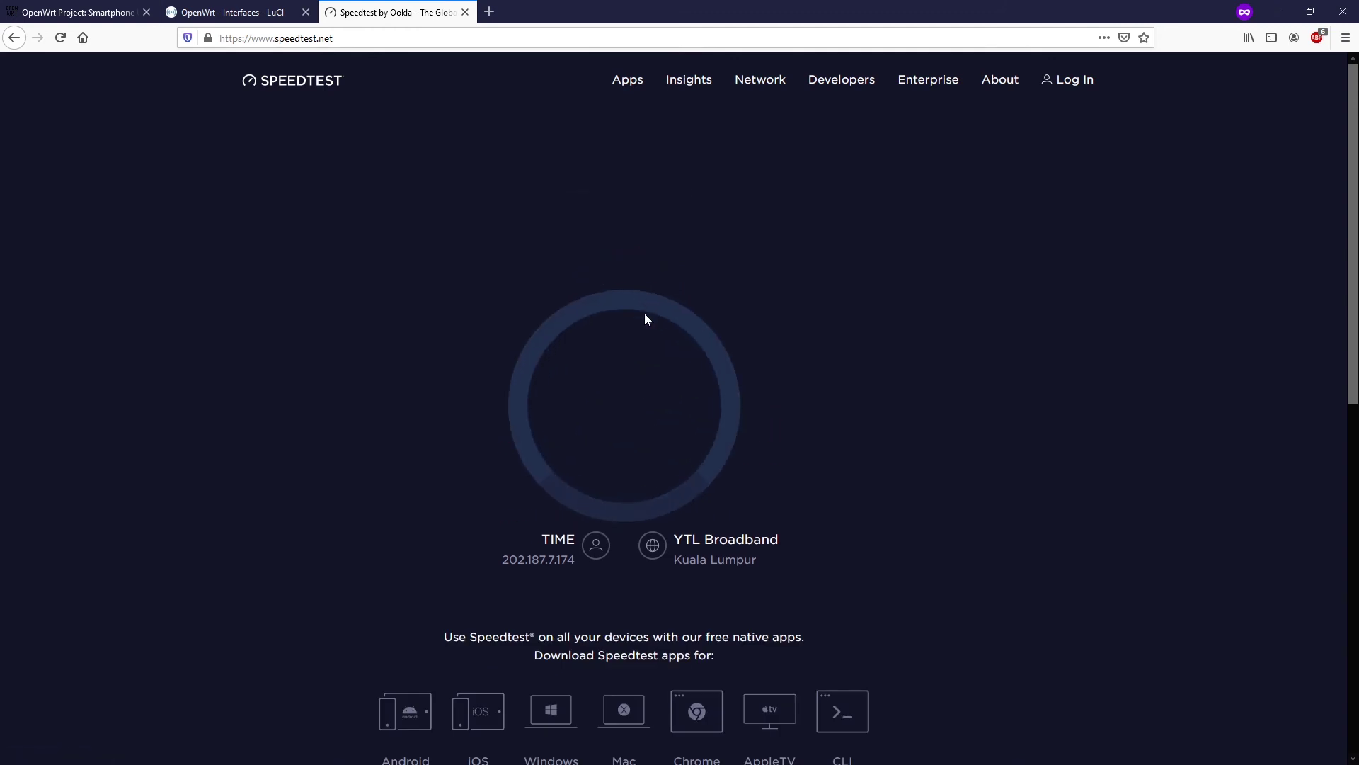